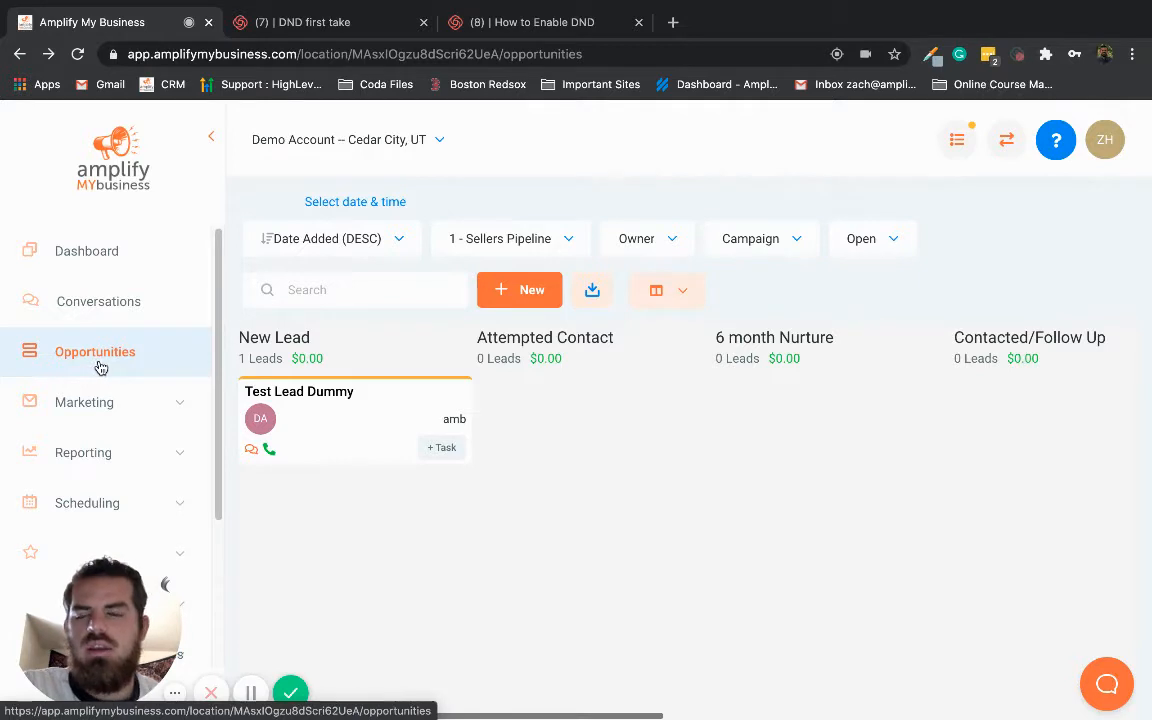
Open the list of marketing campaigns for the demo account
left_click(99, 358)
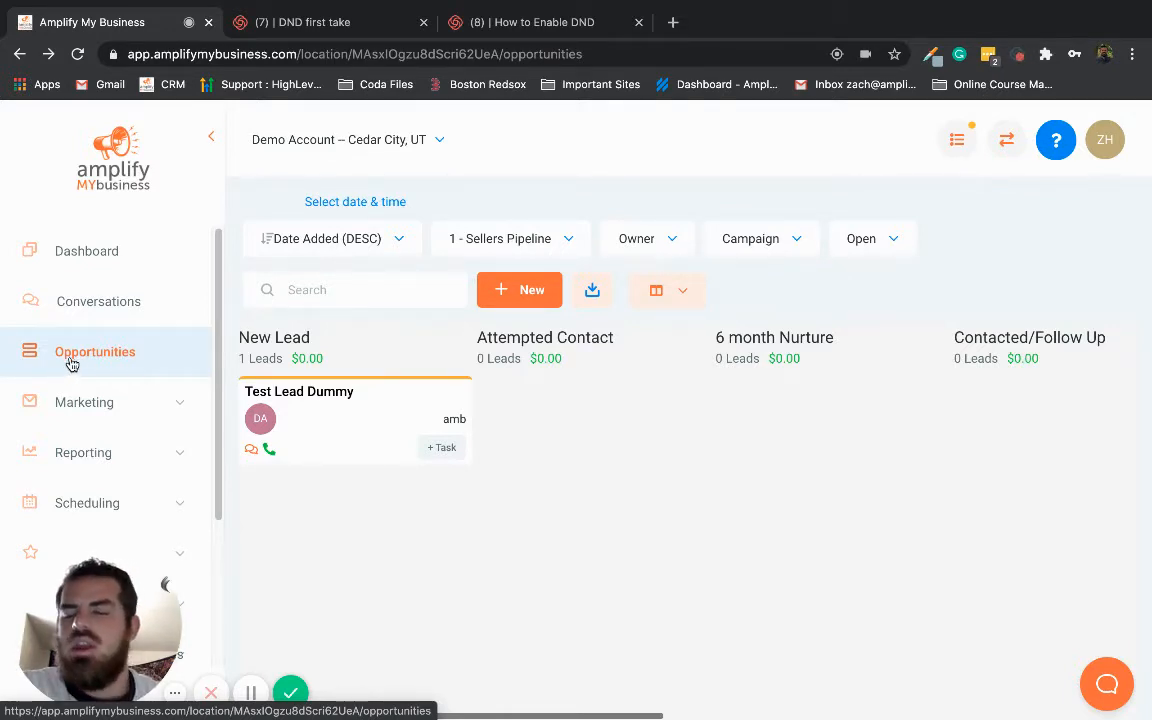
scroll(77, 360, "down", 1)
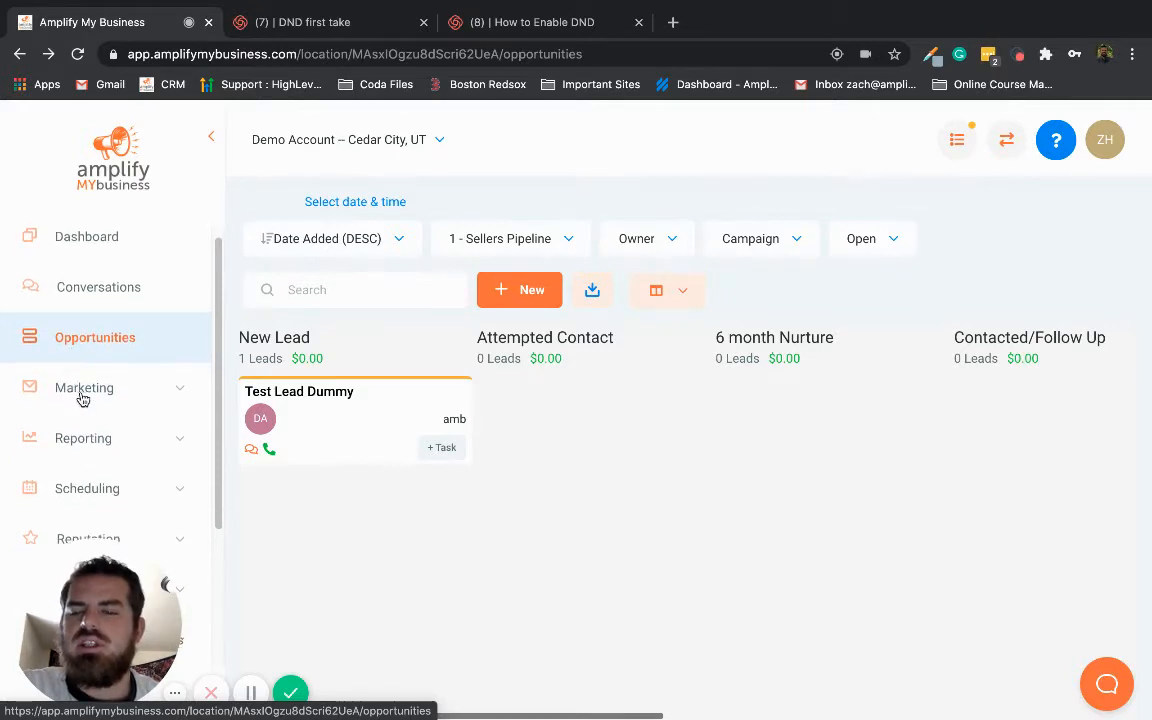
left_click(81, 394)
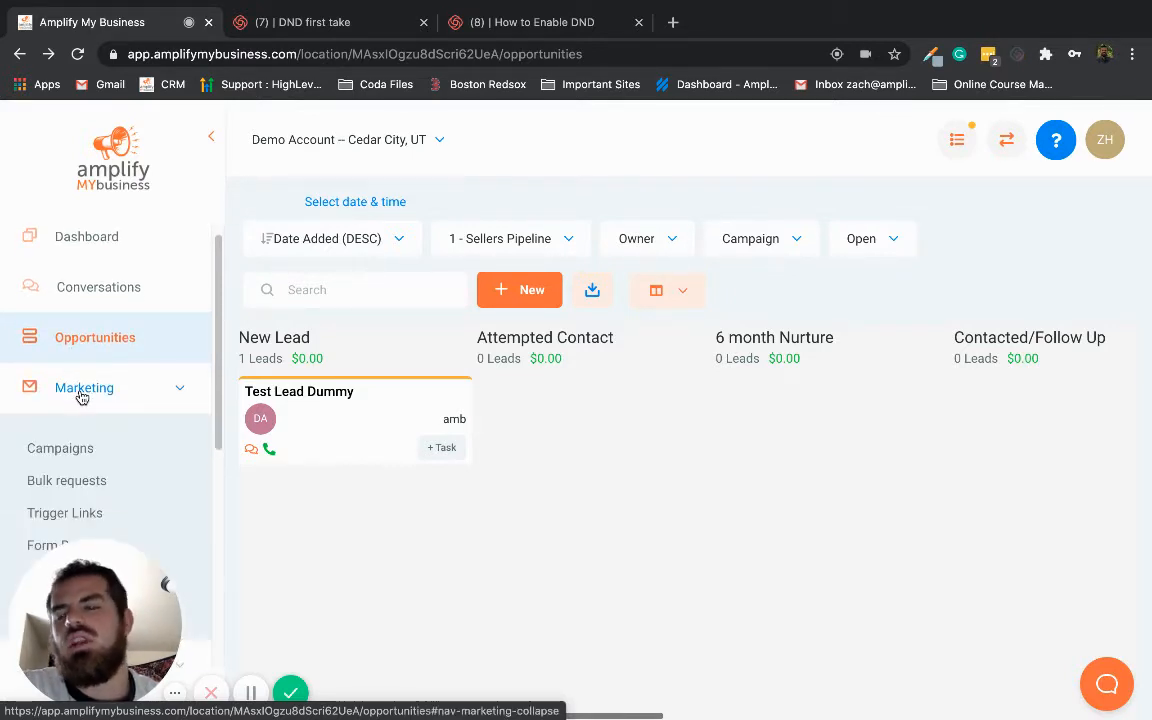
left_click(90, 452)
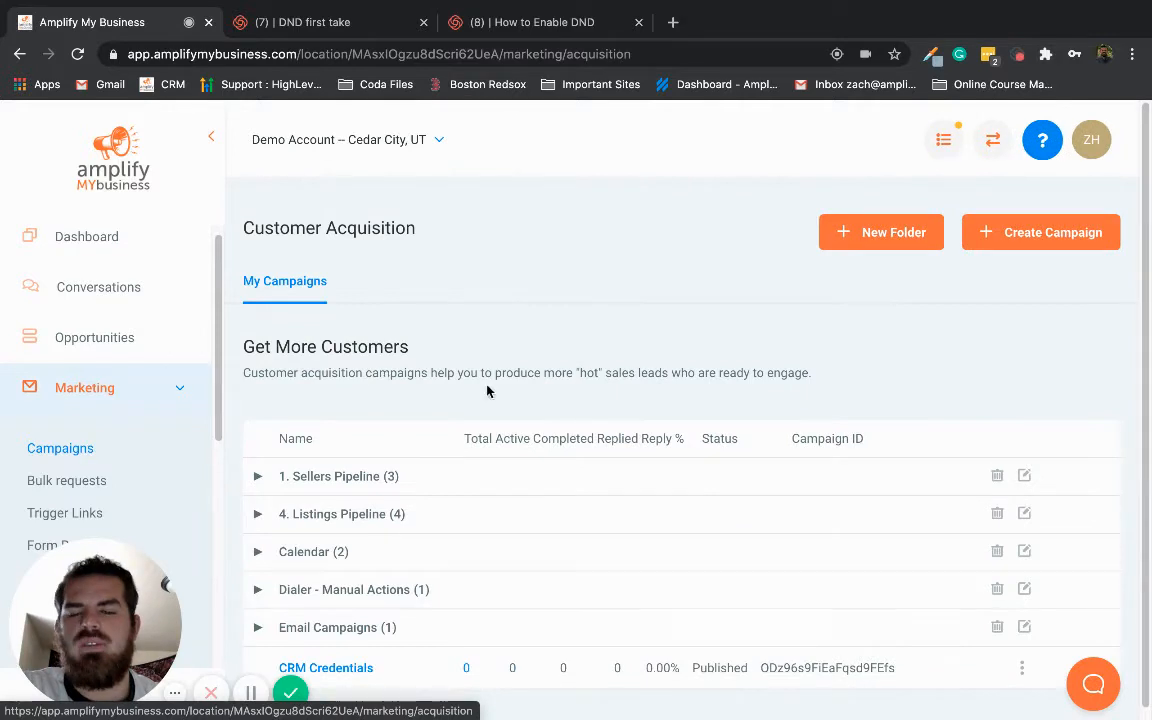
scroll(417, 503, "down", 1)
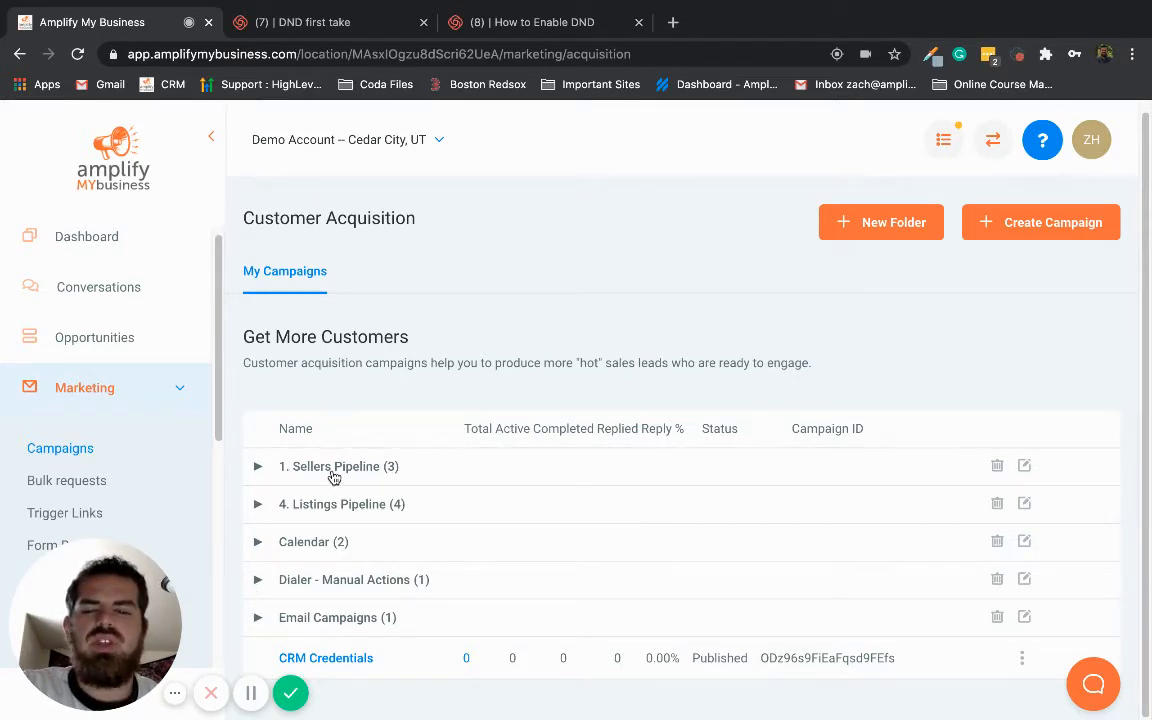
Create a new campaign named "Blast 1" without assigning it to a folder
left_click(1035, 226)
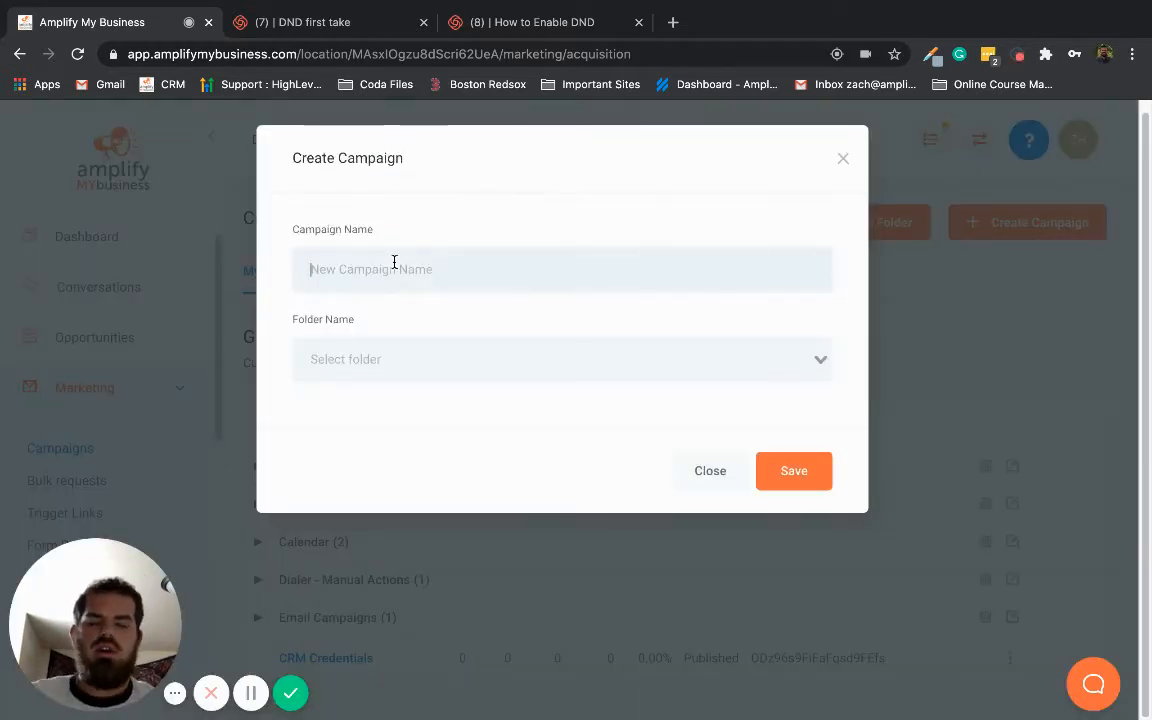
type("Blast 1")
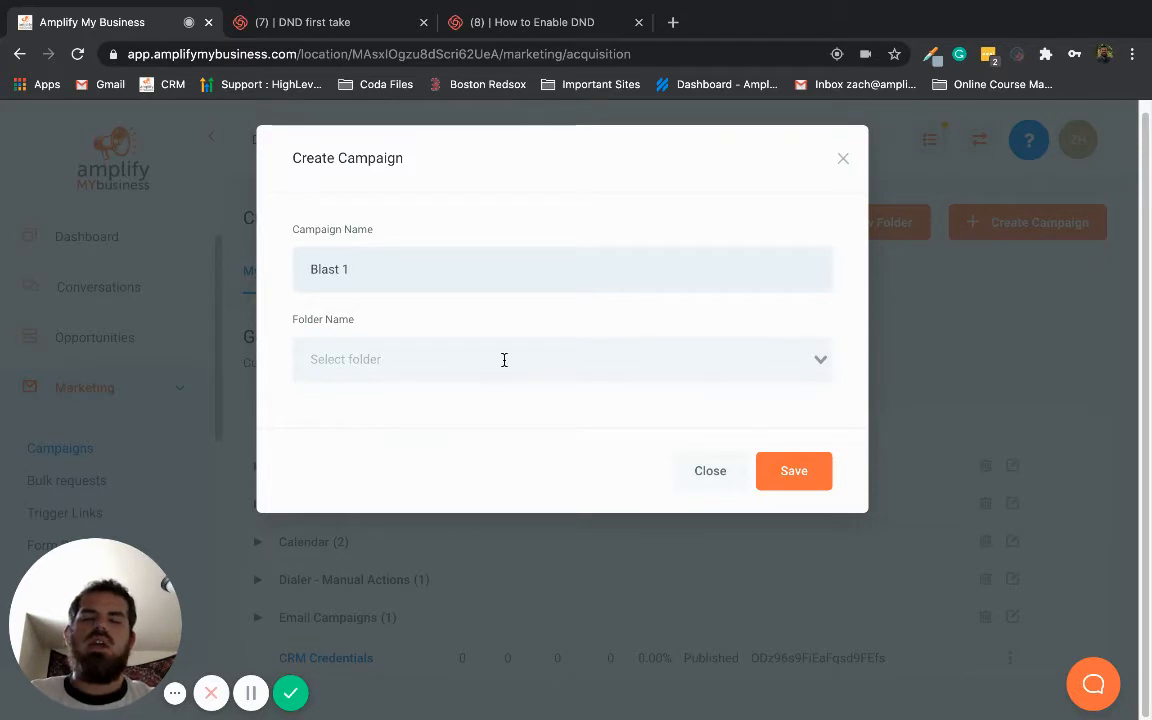
left_click(805, 475)
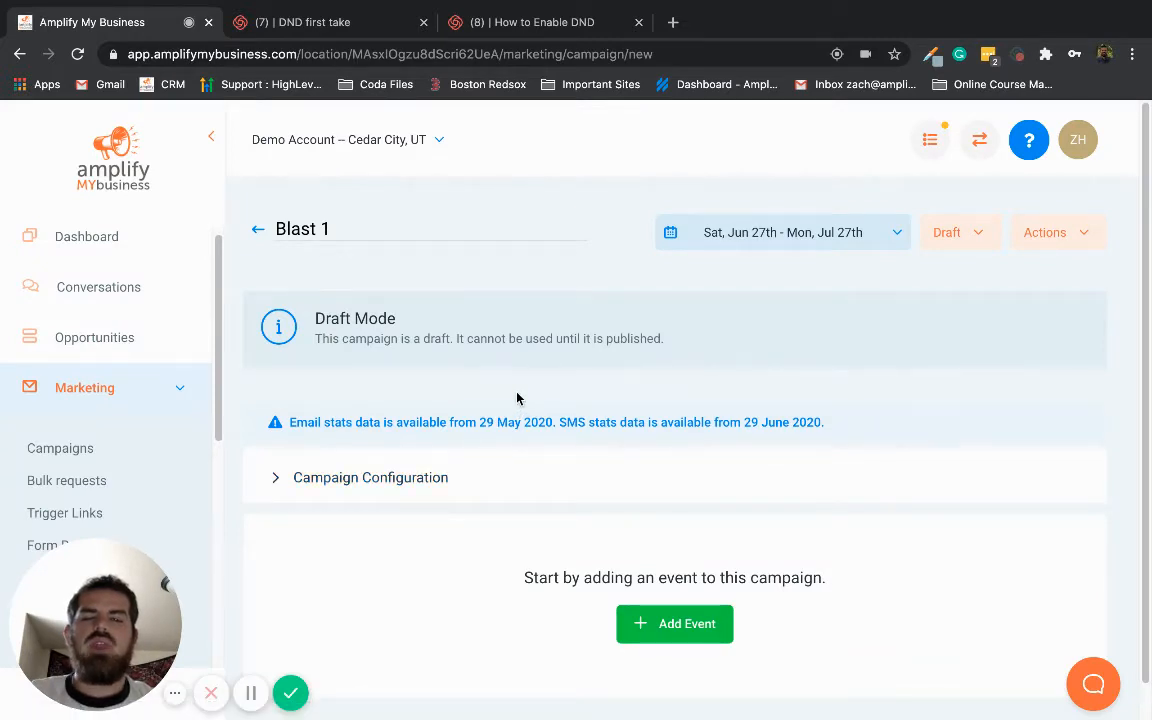
Add Demo Admin as a user in the campaign configuration and save the configuration
scroll(520, 396, "down", 1)
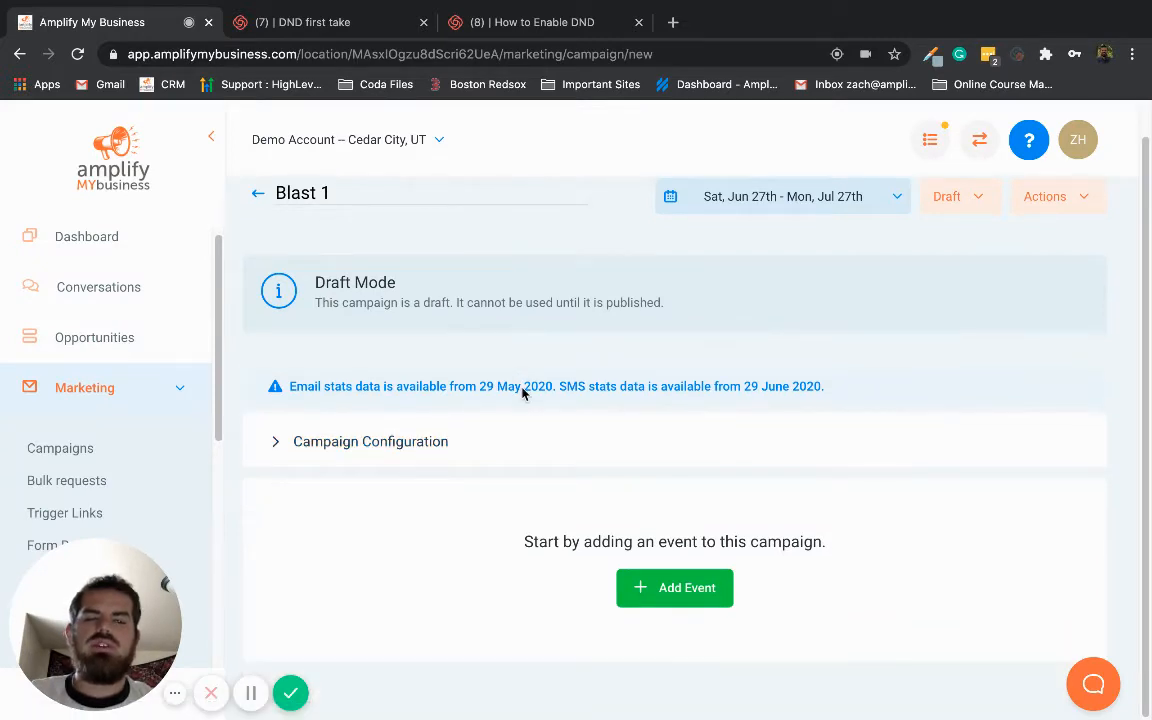
left_click(371, 444)
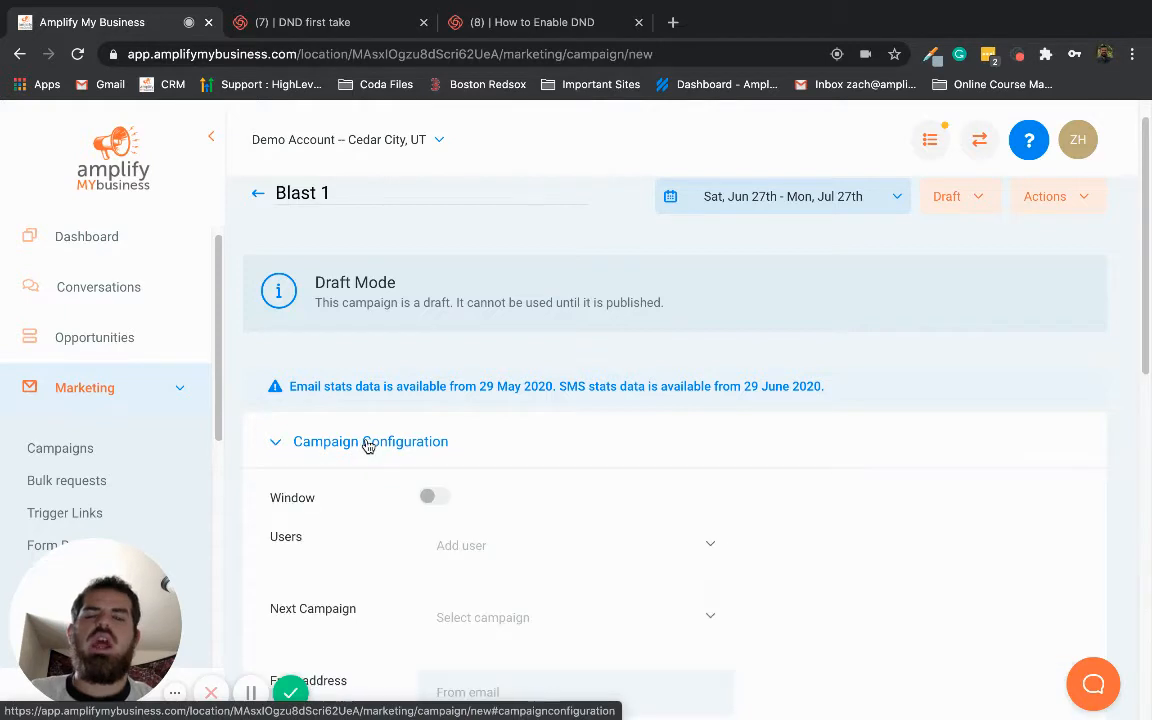
scroll(491, 370, "down", 5)
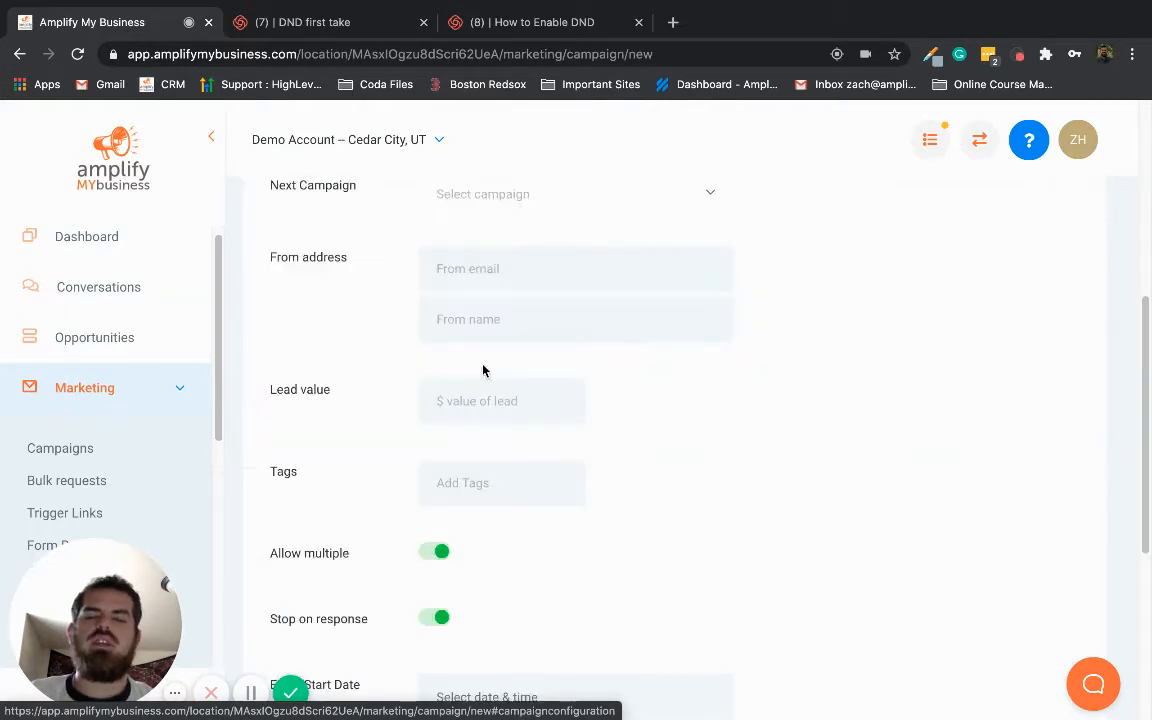
scroll(490, 368, "up", 4)
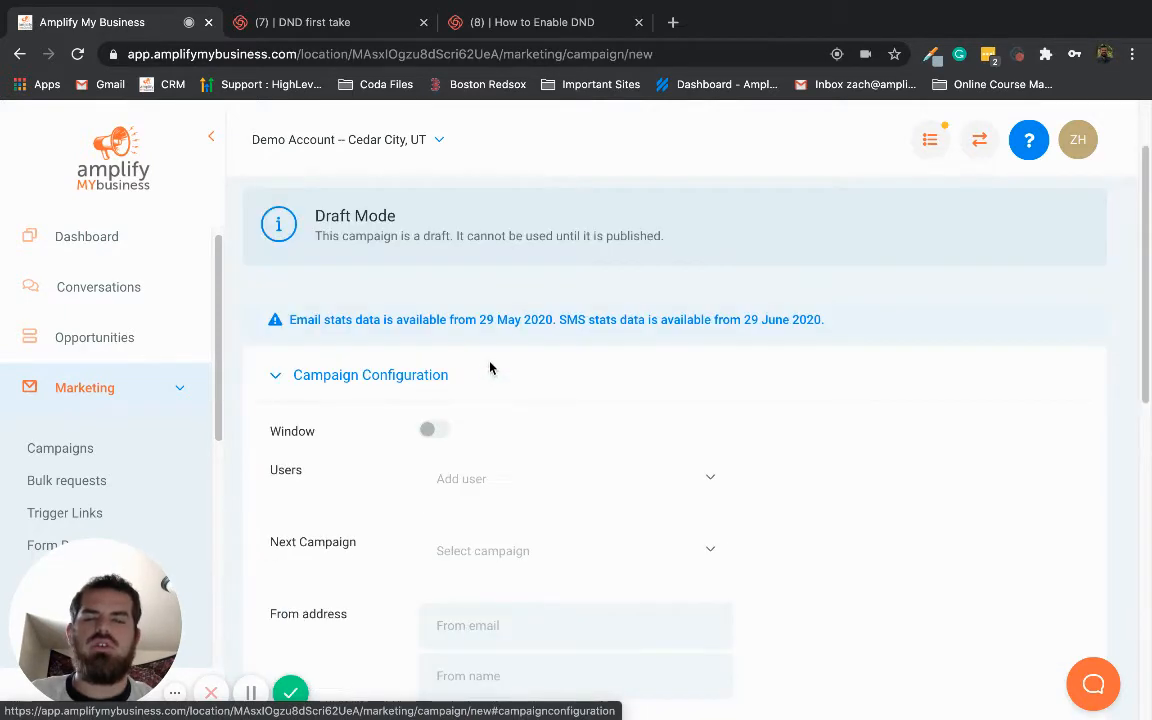
left_click(501, 478)
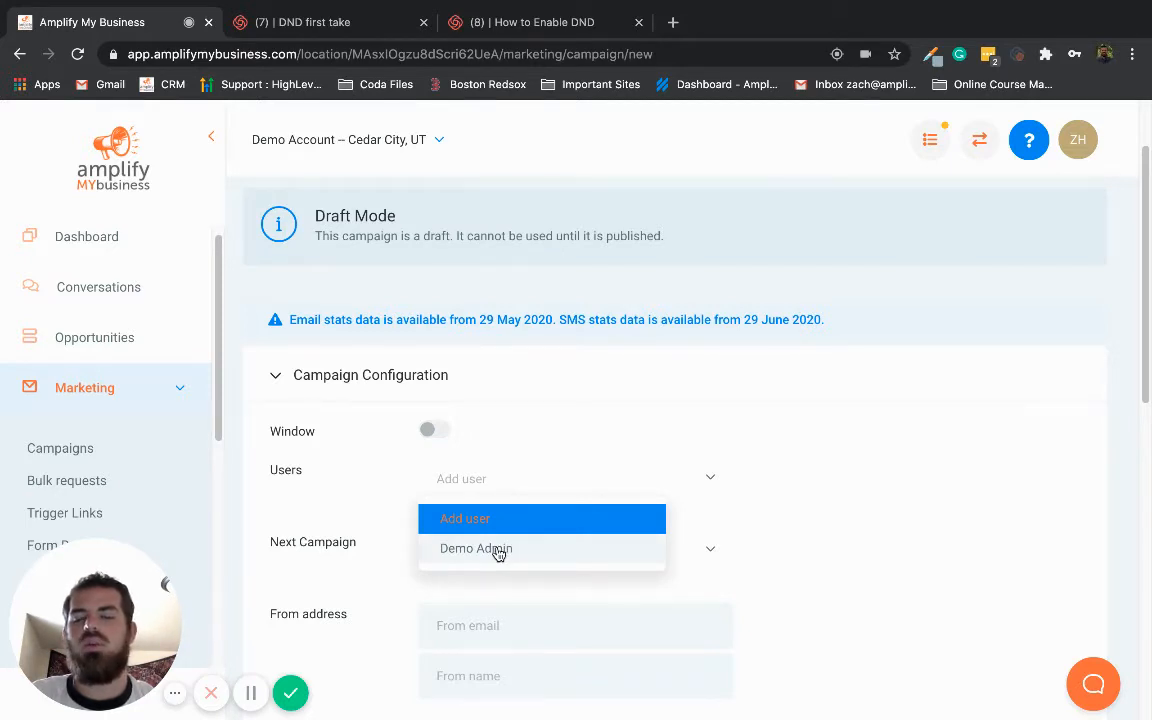
left_click(498, 554)
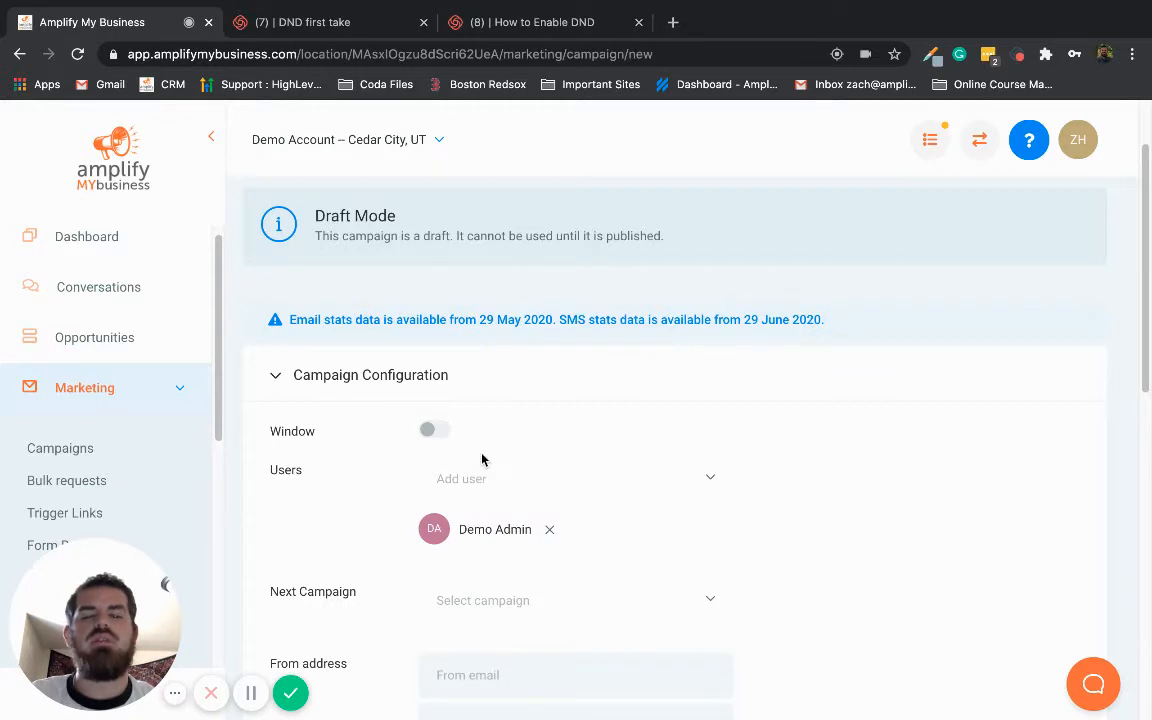
scroll(478, 442, "down", 6)
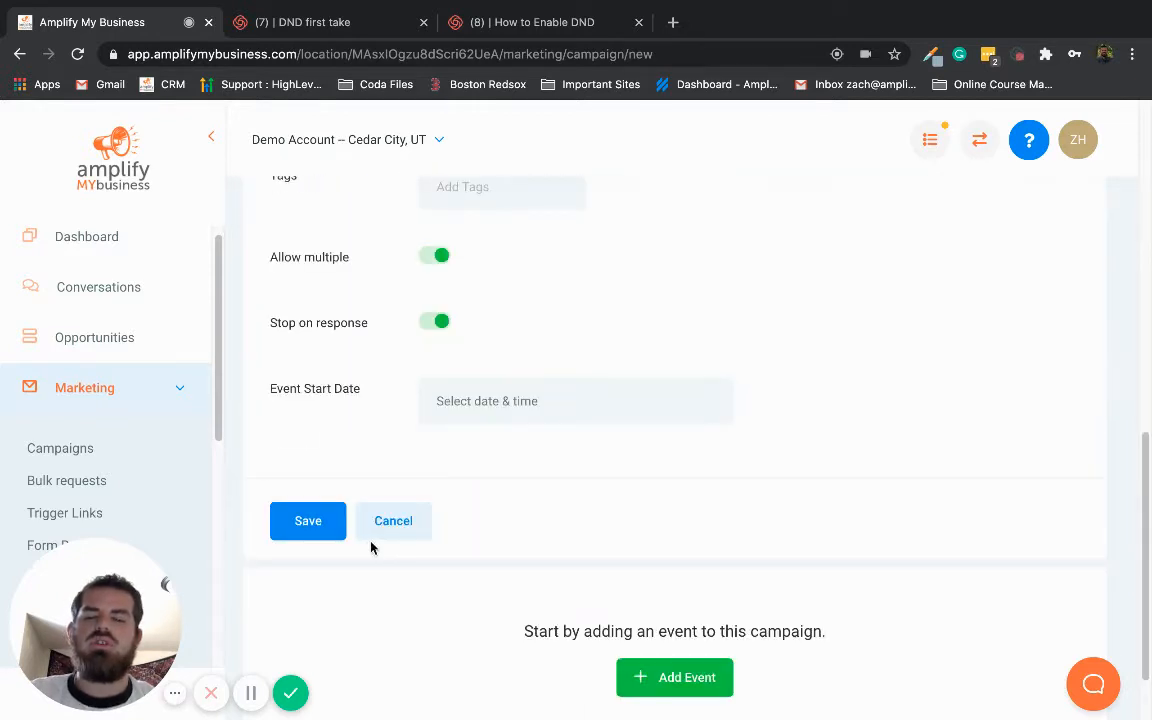
left_click(304, 524)
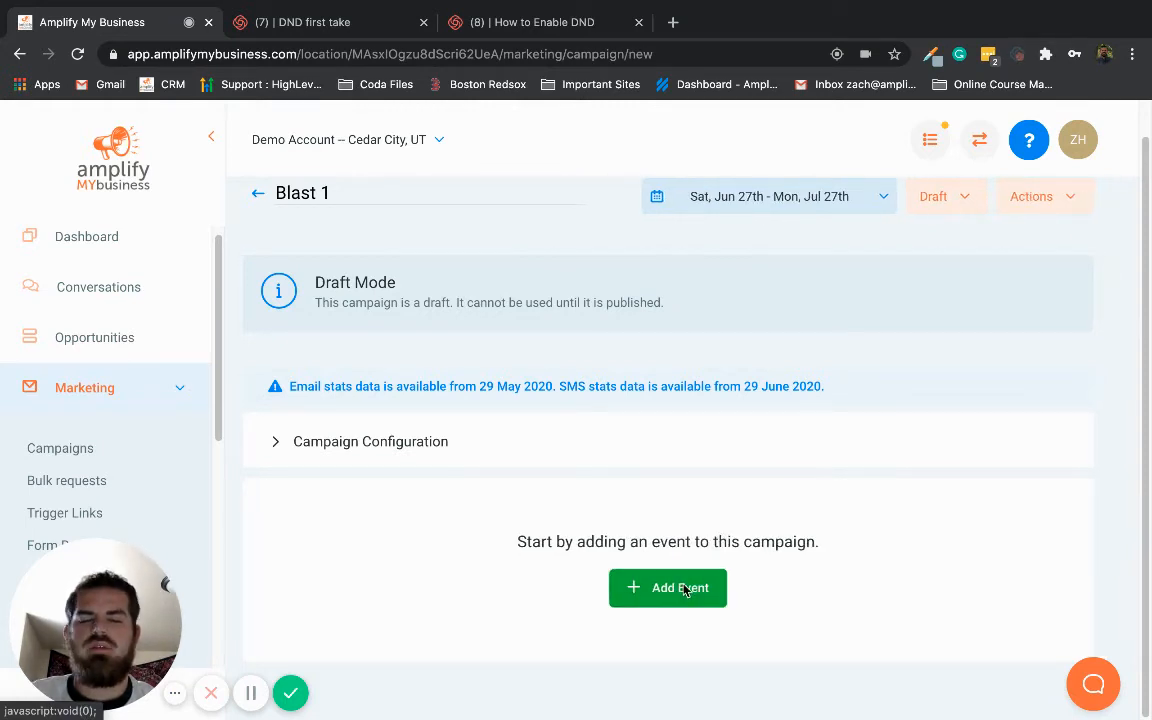
Add an SMS event to the campaign with the message text "Hi, are you still interested in selling your property at"
left_click(682, 591)
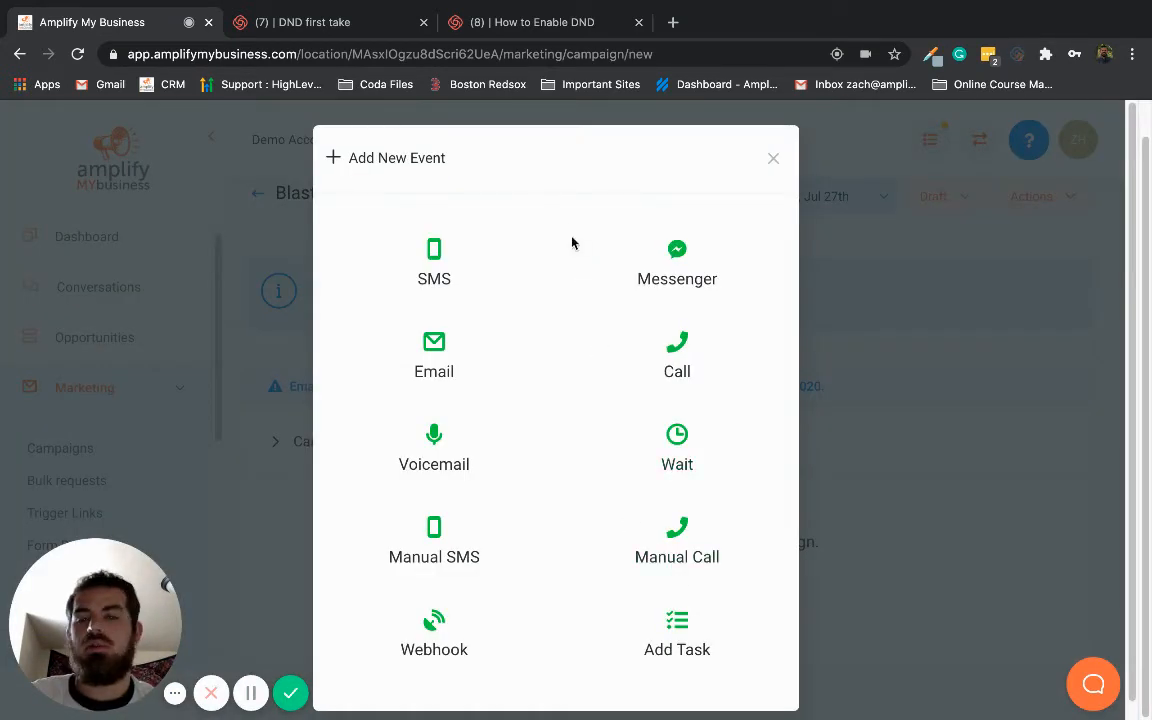
left_click(431, 253)
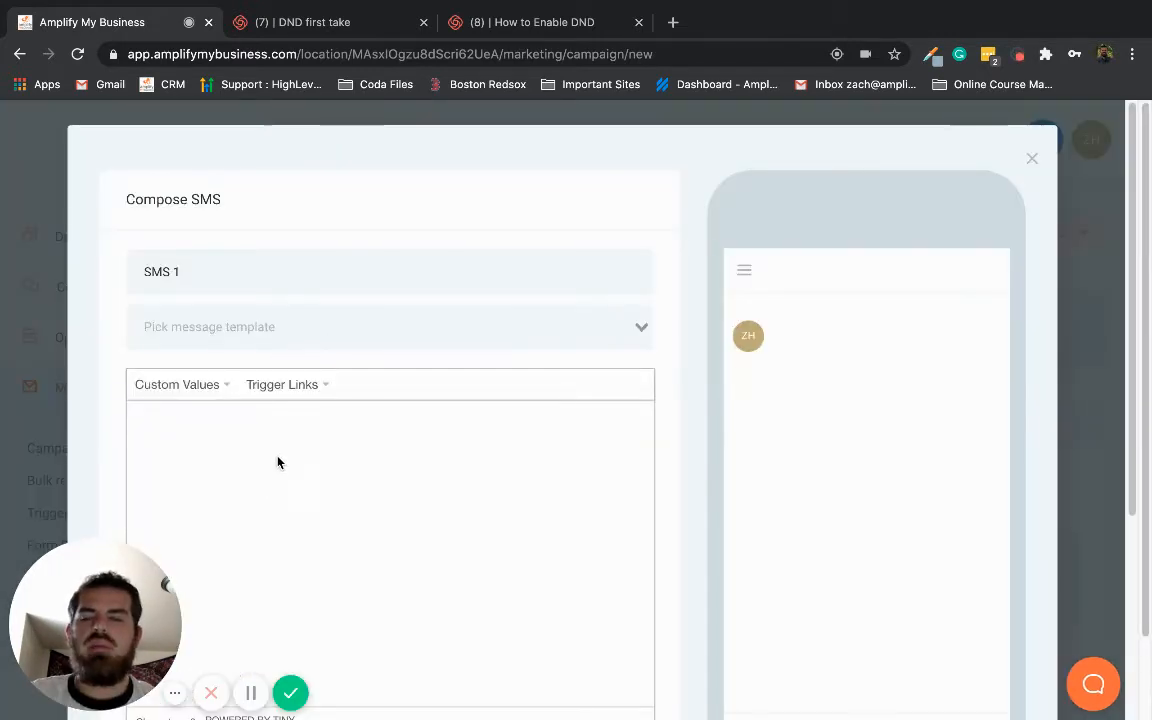
left_click(278, 461)
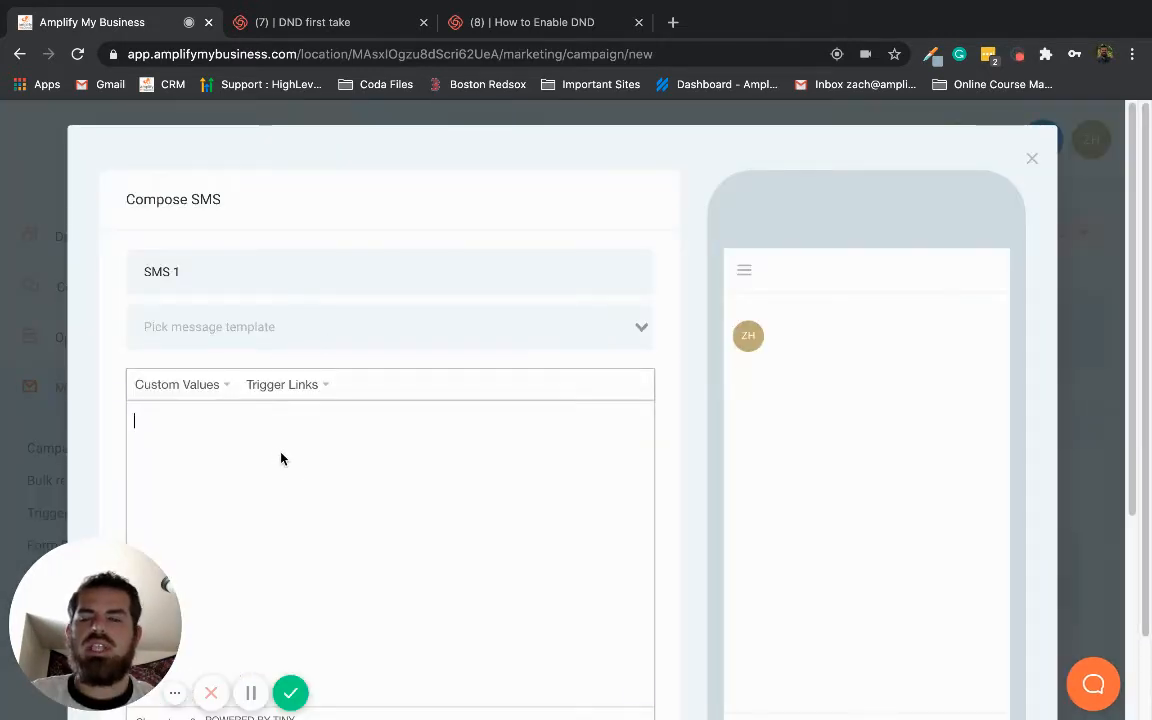
type("H")
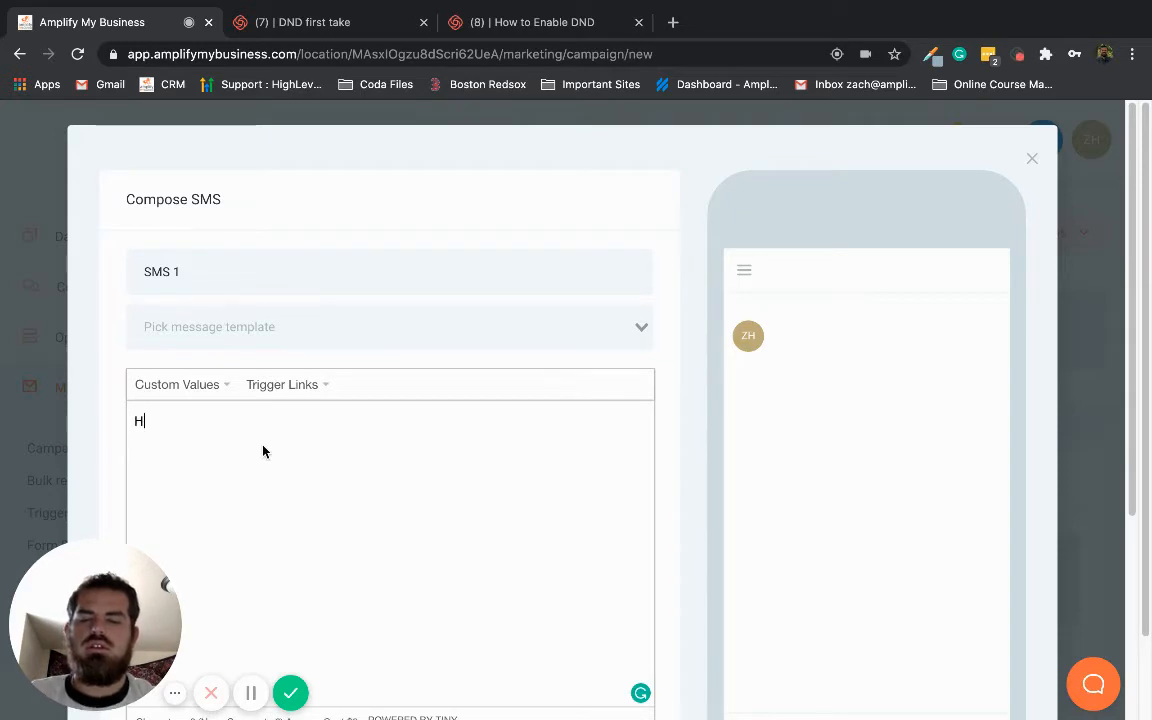
type("i")
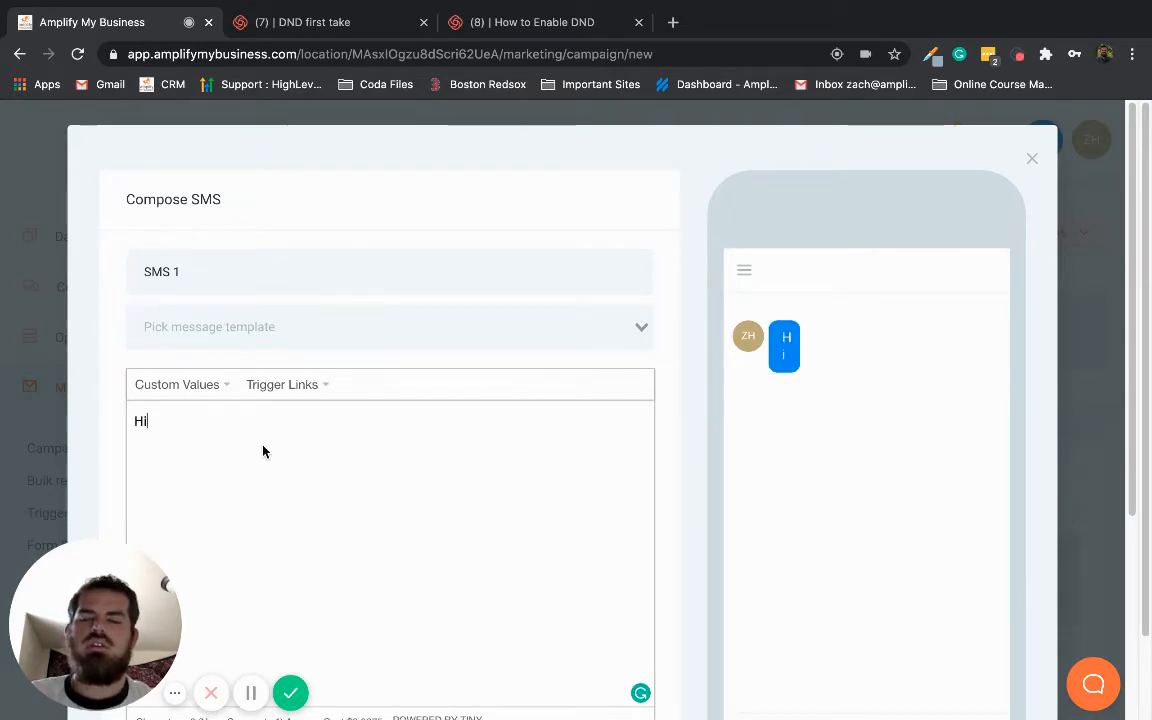
type(", a")
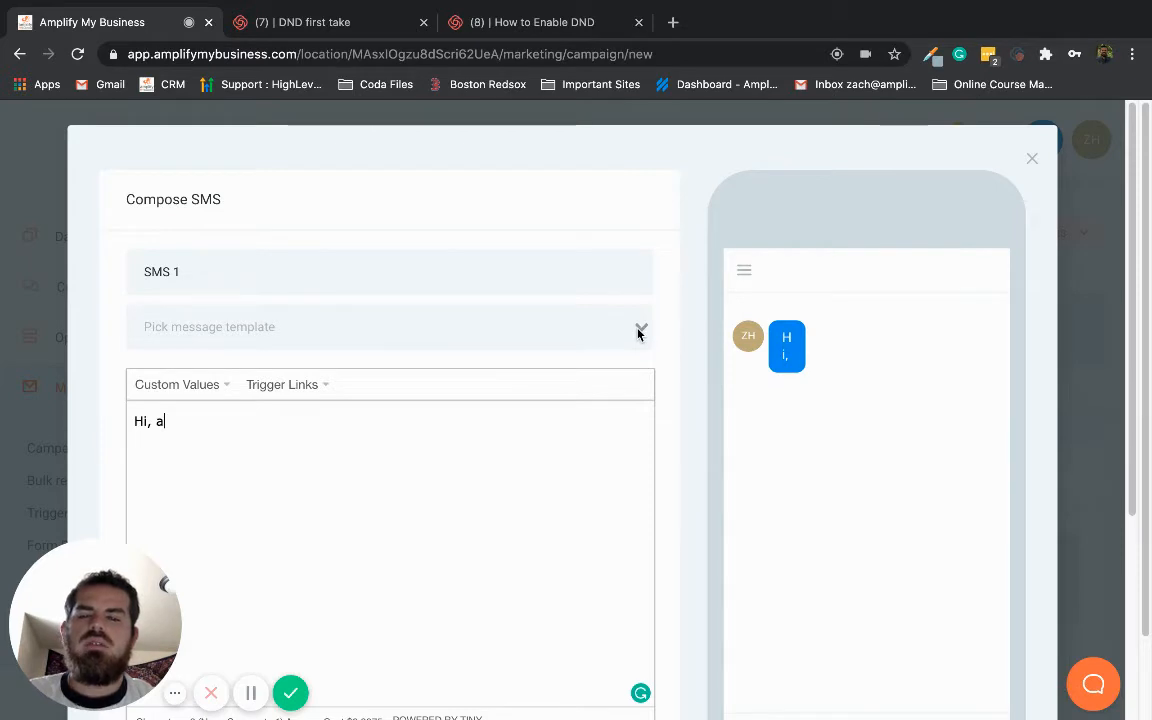
type("re you still interested in selling your property at")
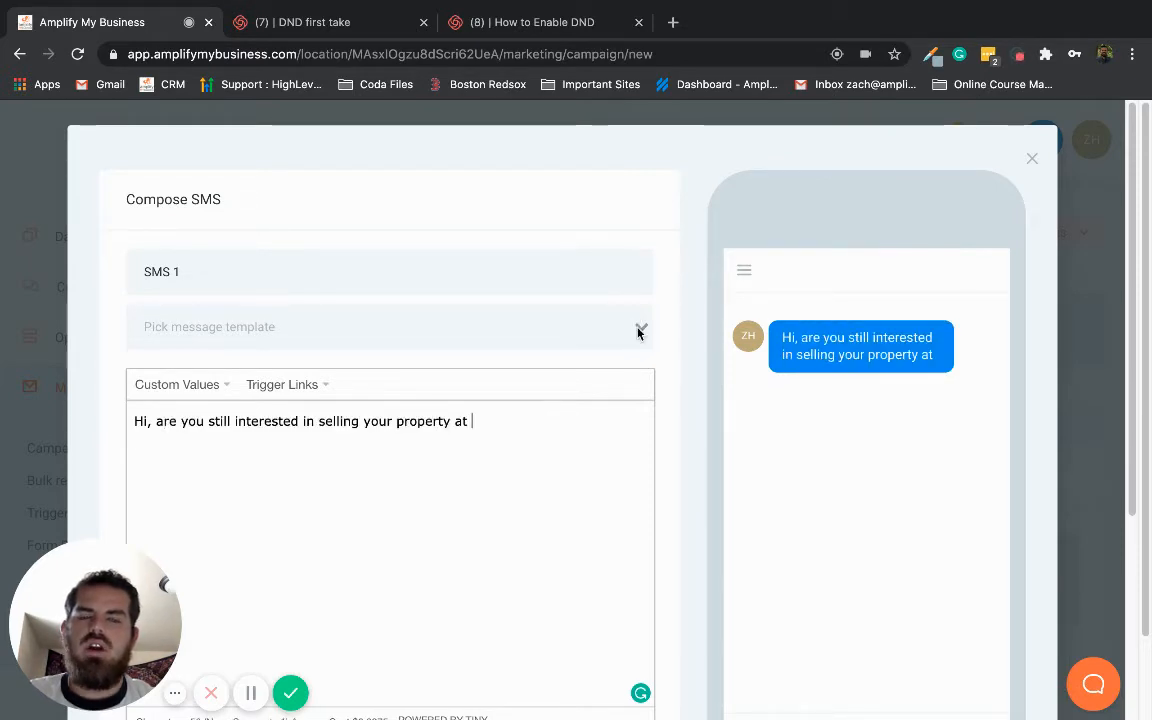
scroll(458, 378, "down", 5)
scroll(465, 257, "up", 5)
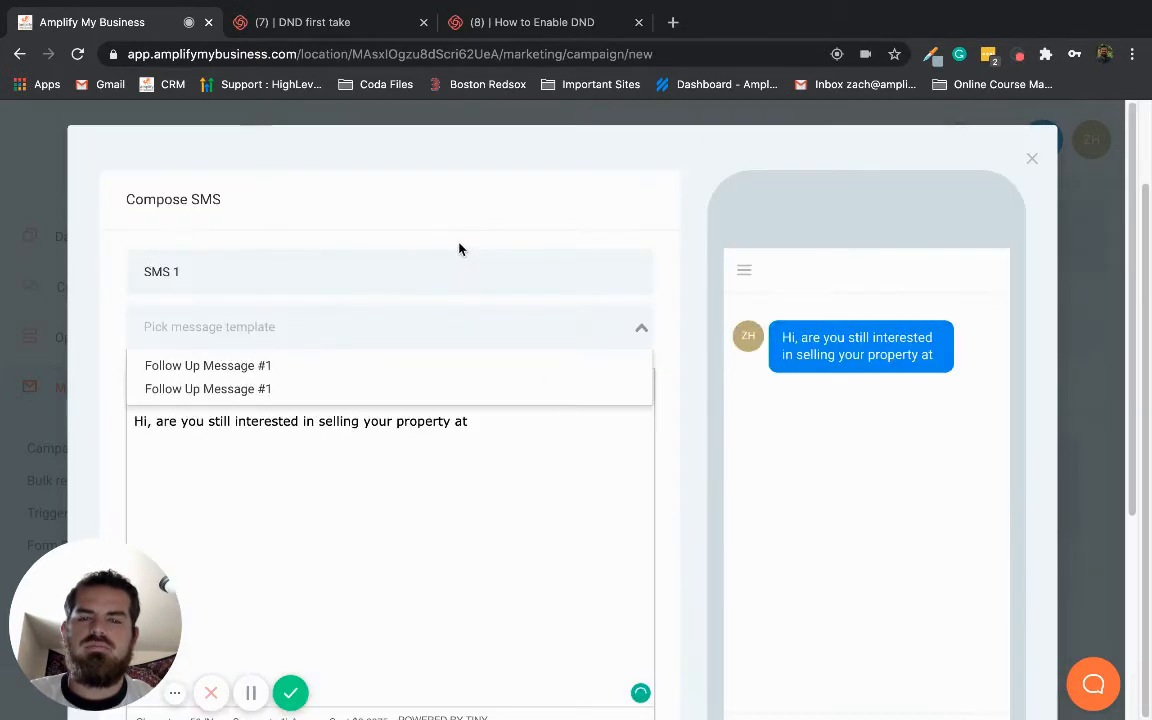
key("Down")
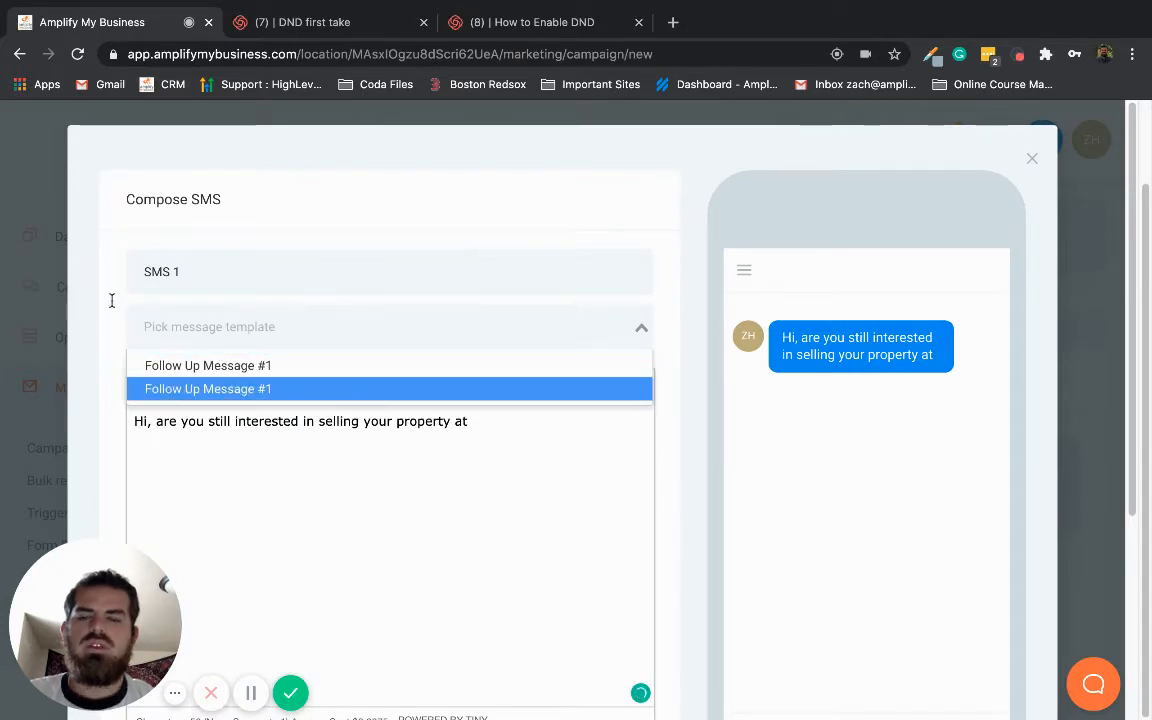
left_click(108, 316)
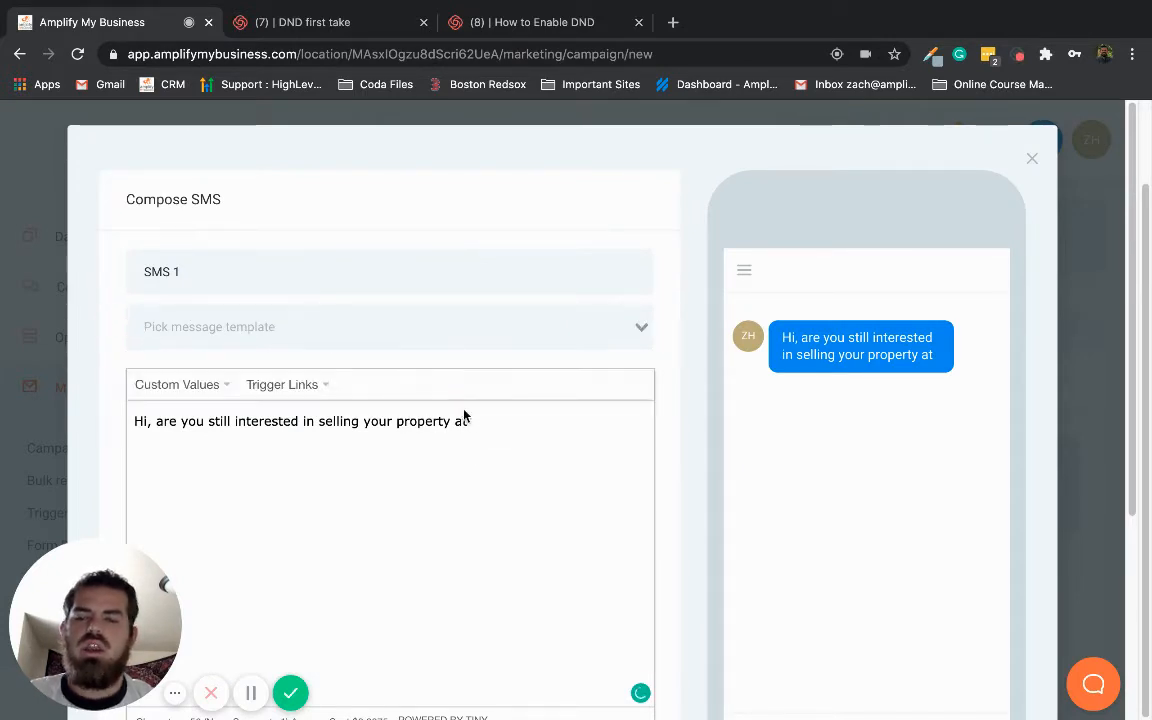
Complete the SMS message with the contact's Address 1 custom value and a question mark, and save the event
left_click(495, 419)
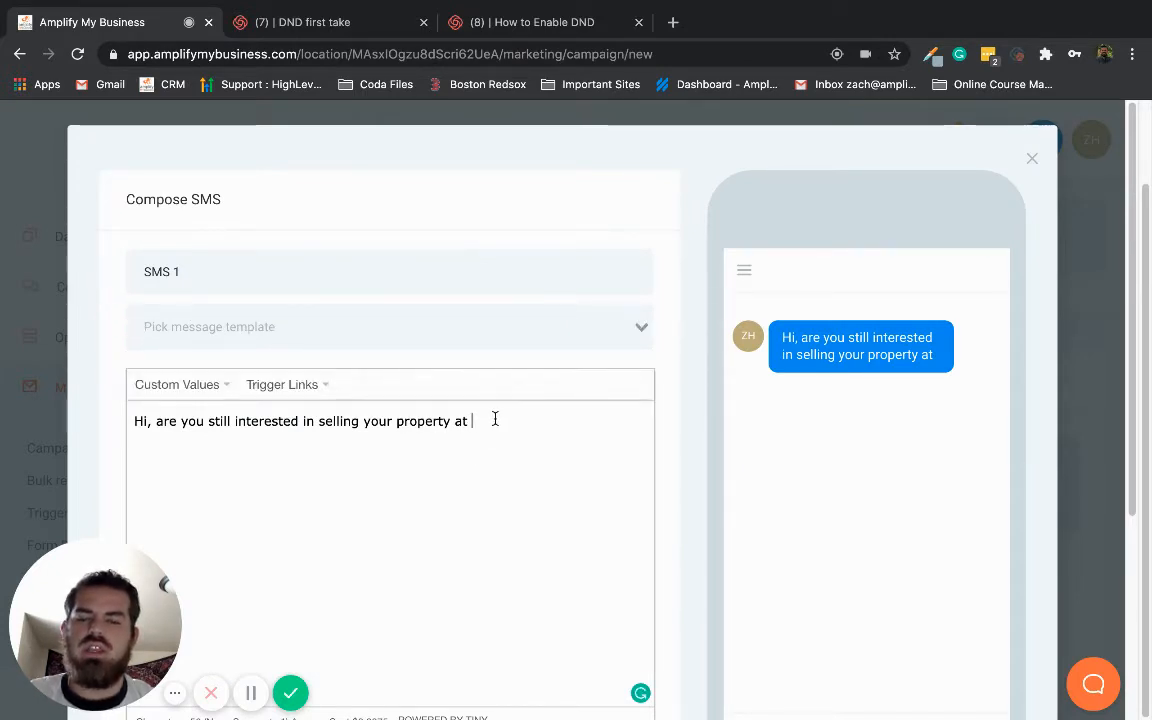
left_click(173, 385)
mouse_move(175, 412)
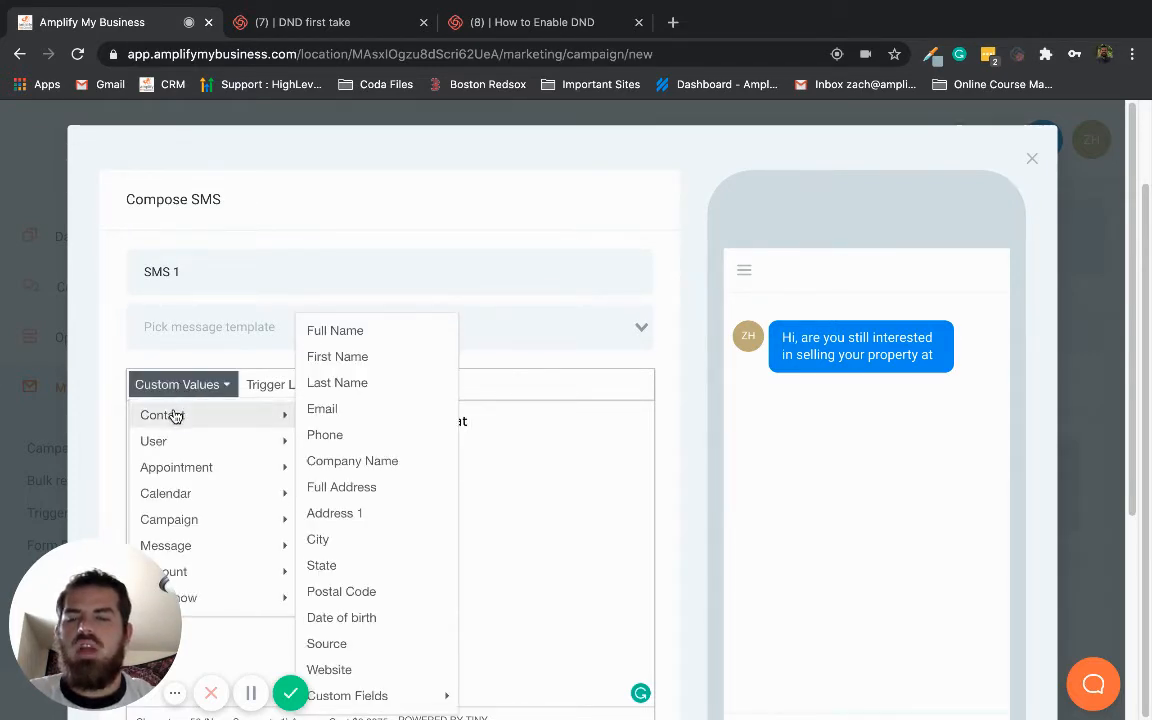
left_click(366, 516)
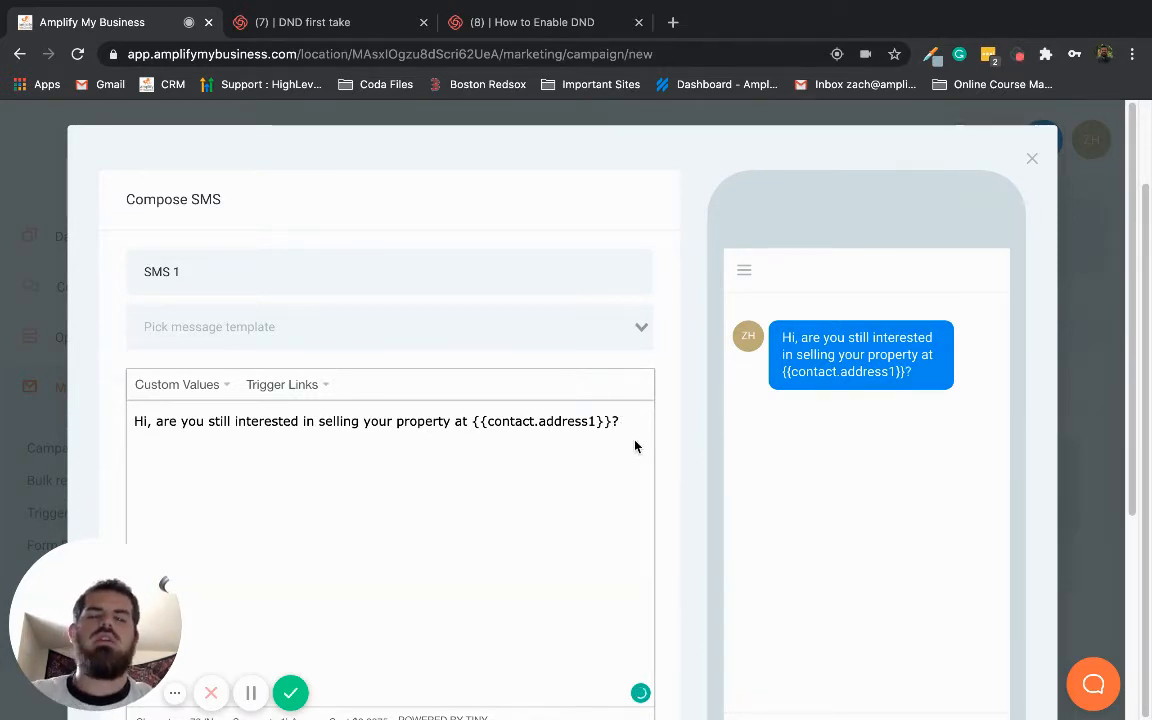
left_click_drag(630, 421, 112, 408)
key("ctrl+c")
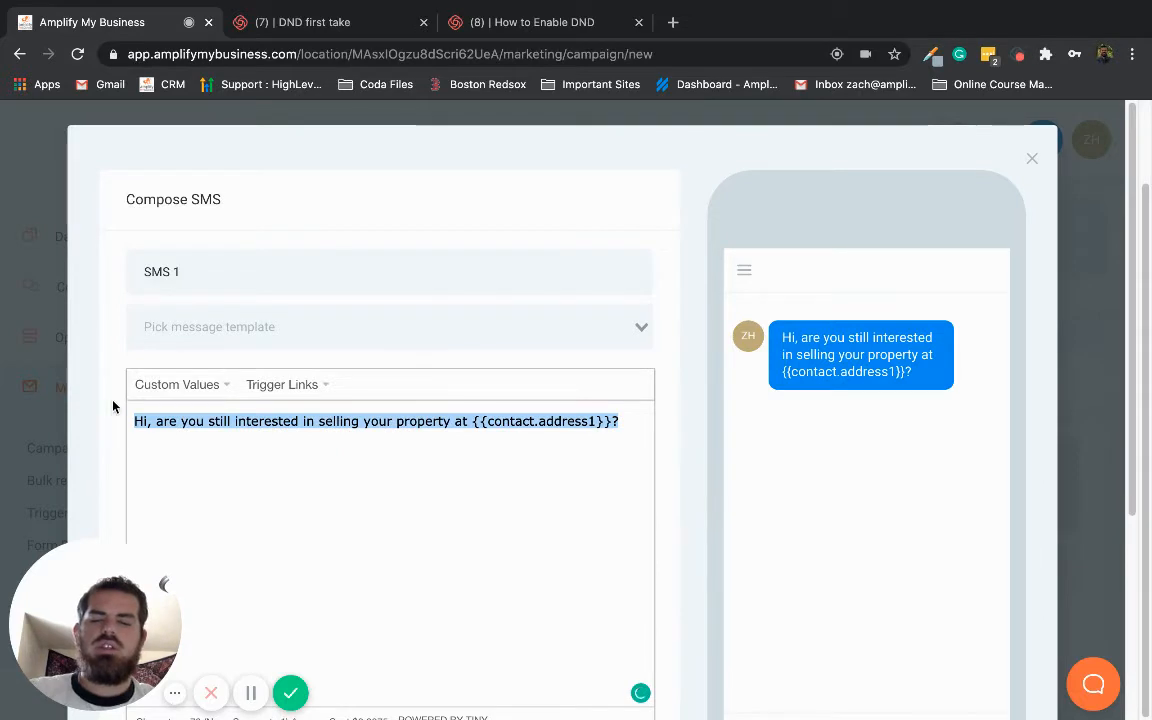
scroll(409, 447, "down", 3)
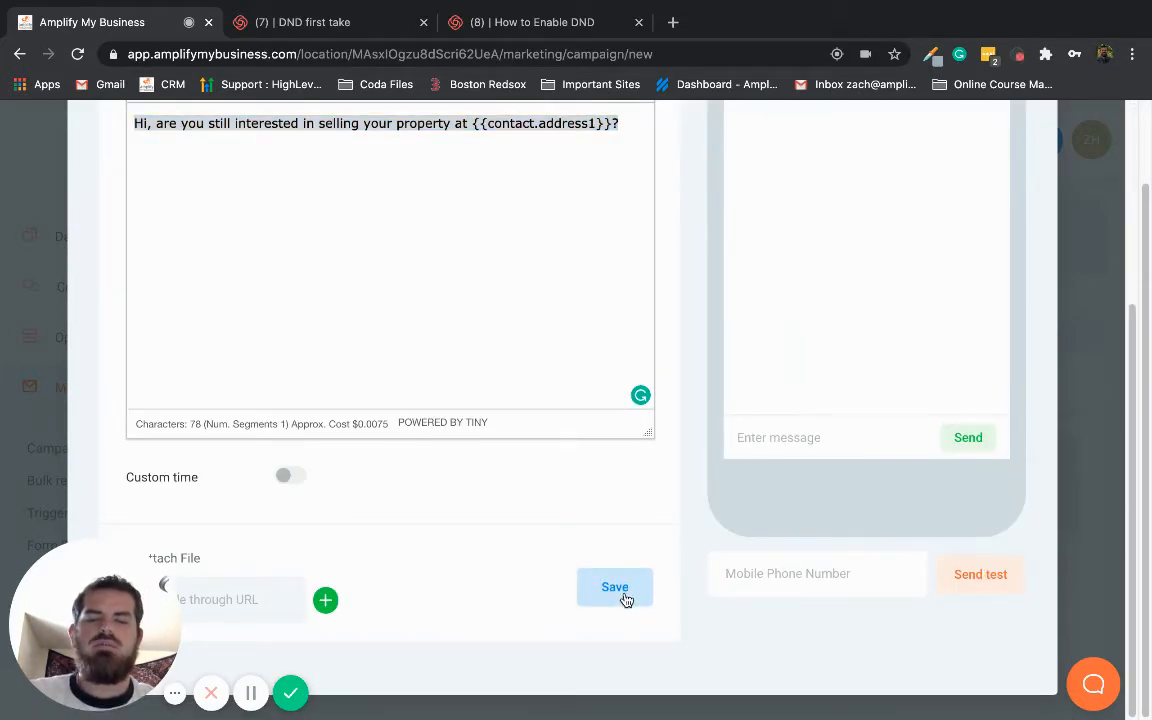
key("BackSpace")
left_click(615, 586)
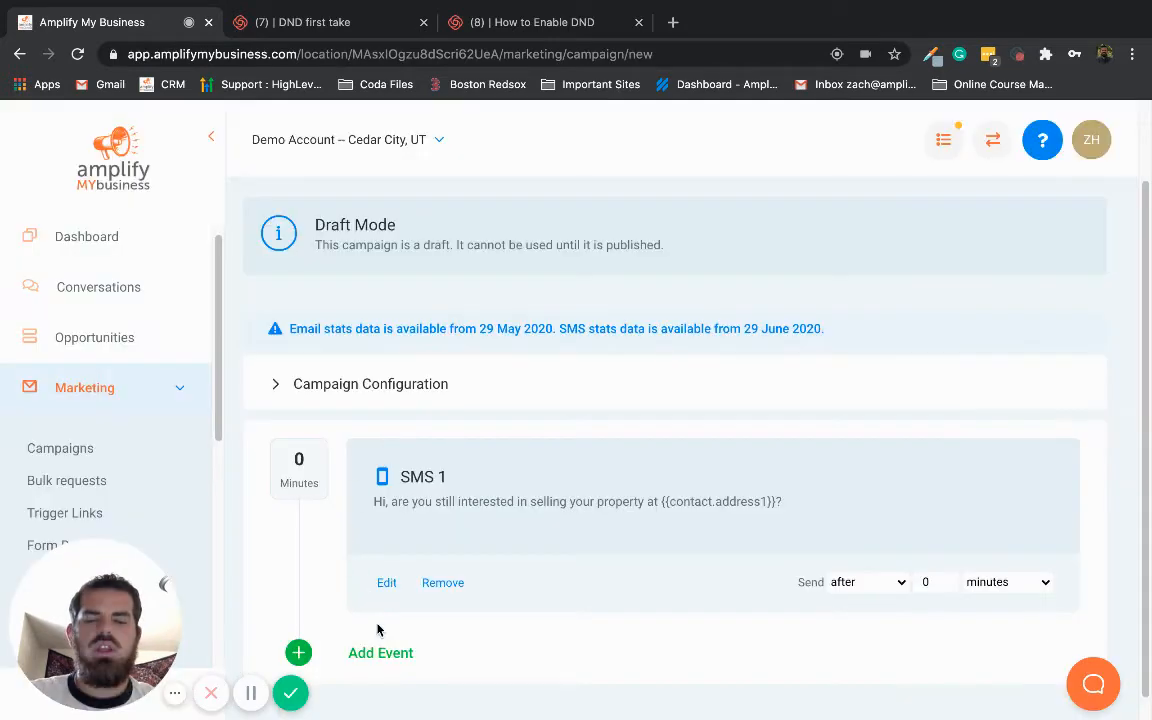
Add an email event to the campaign with the subject "Selling your Property"
left_click(375, 654)
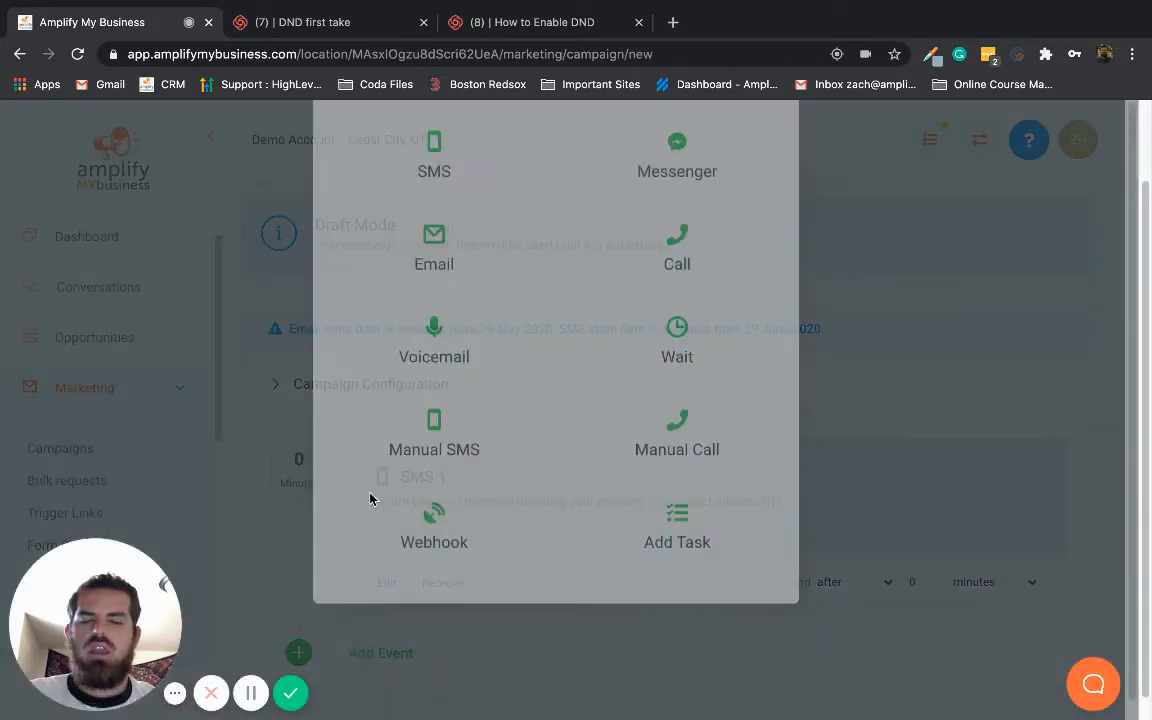
left_click(427, 356)
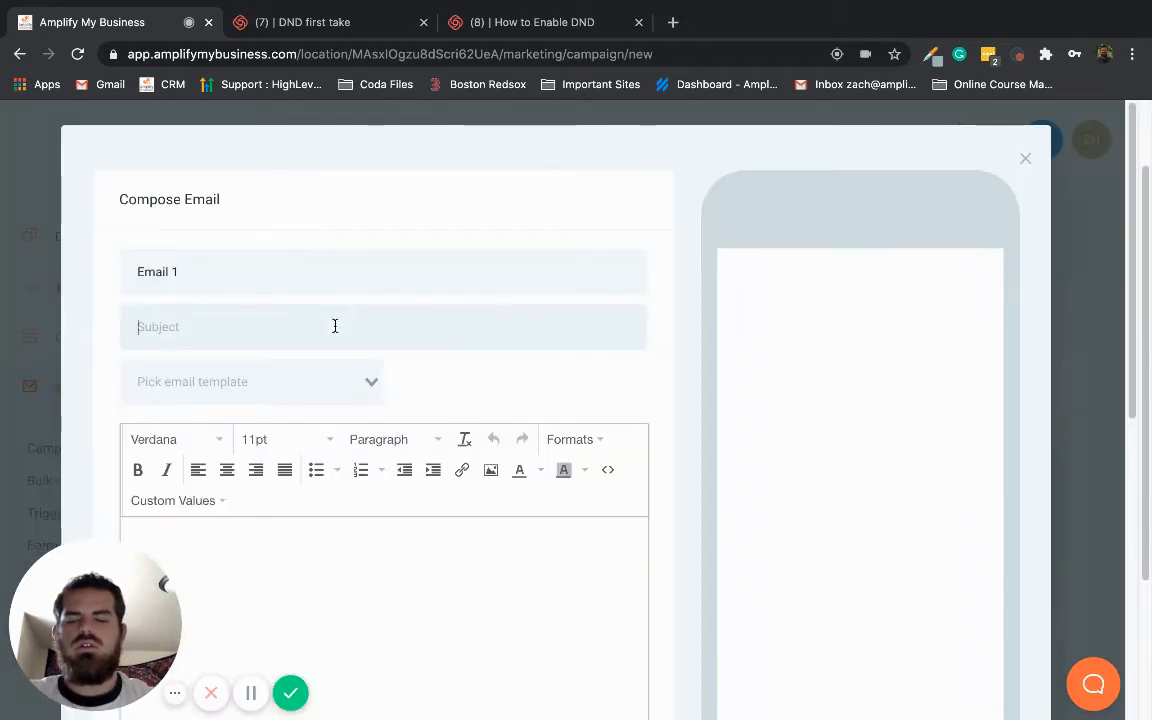
type("Si")
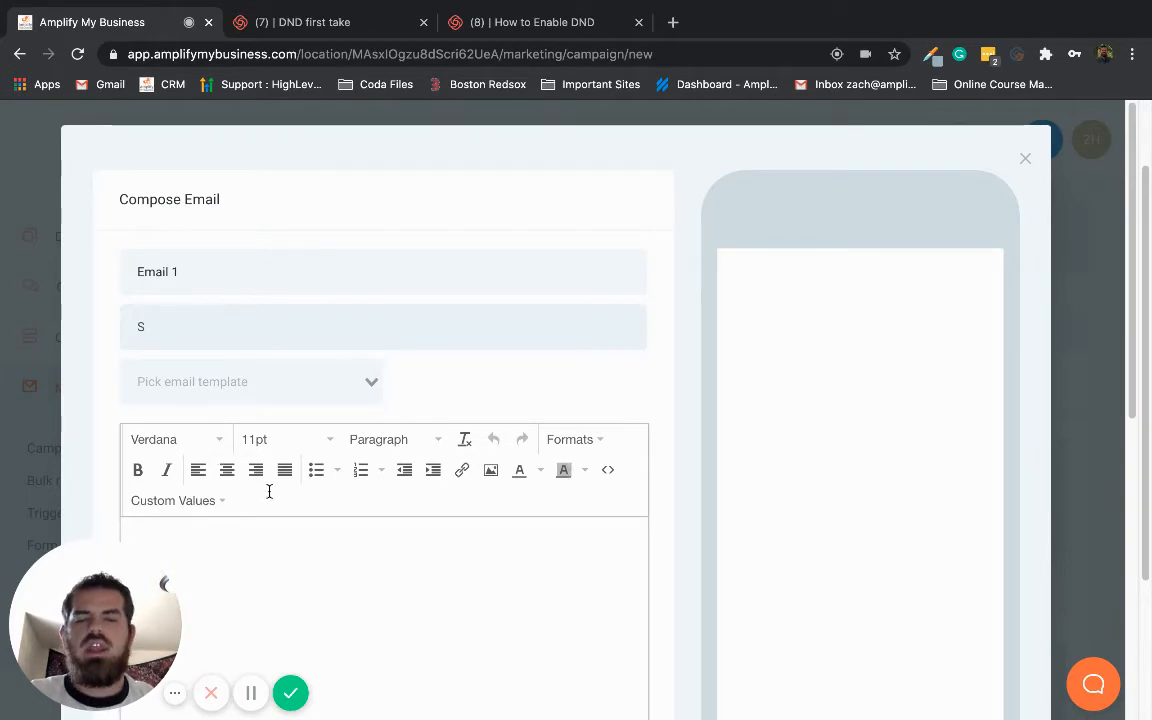
type("elling your Property")
Paste "Hi, are you still interested in selling your property at {{contact.address1}}?" as the email body and save the event
left_click(279, 550)
scroll(279, 550, "down", 2)
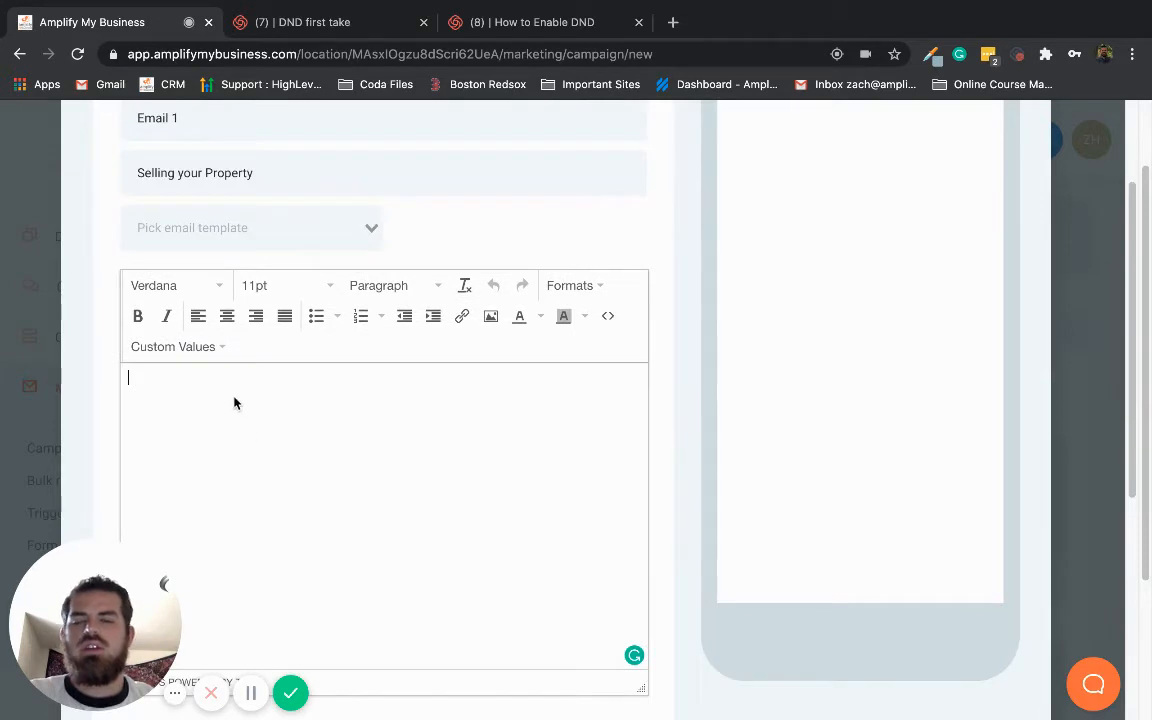
key("ctrl+v")
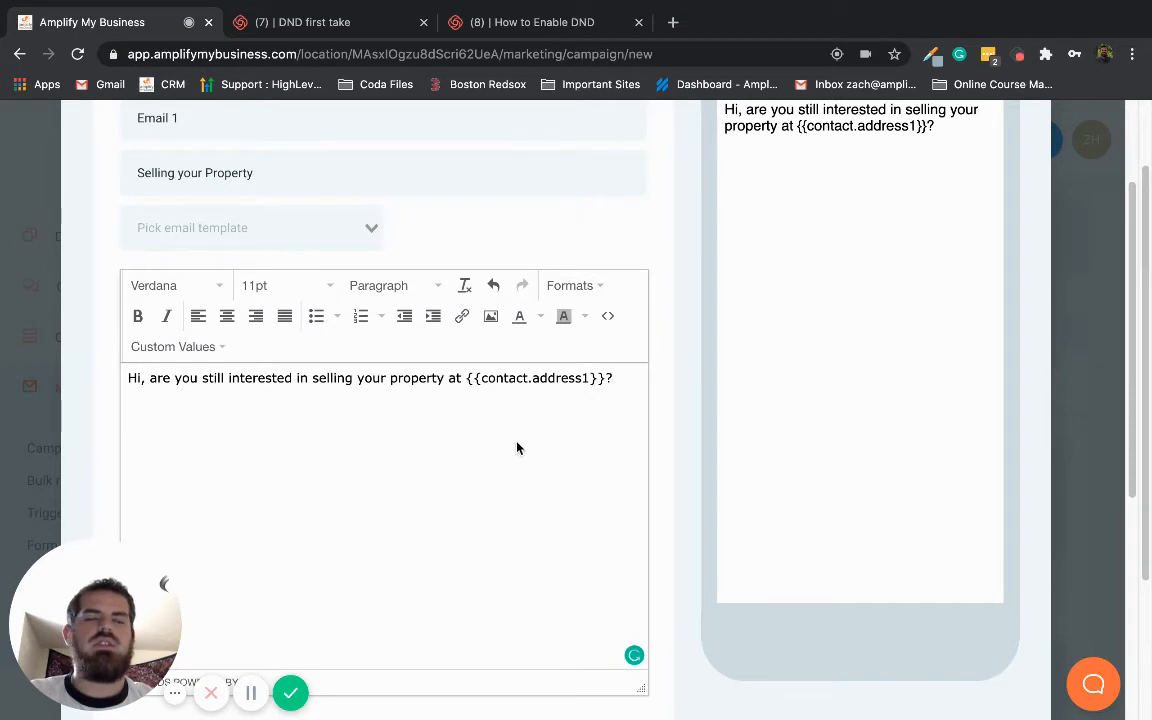
scroll(515, 447, "down", 5)
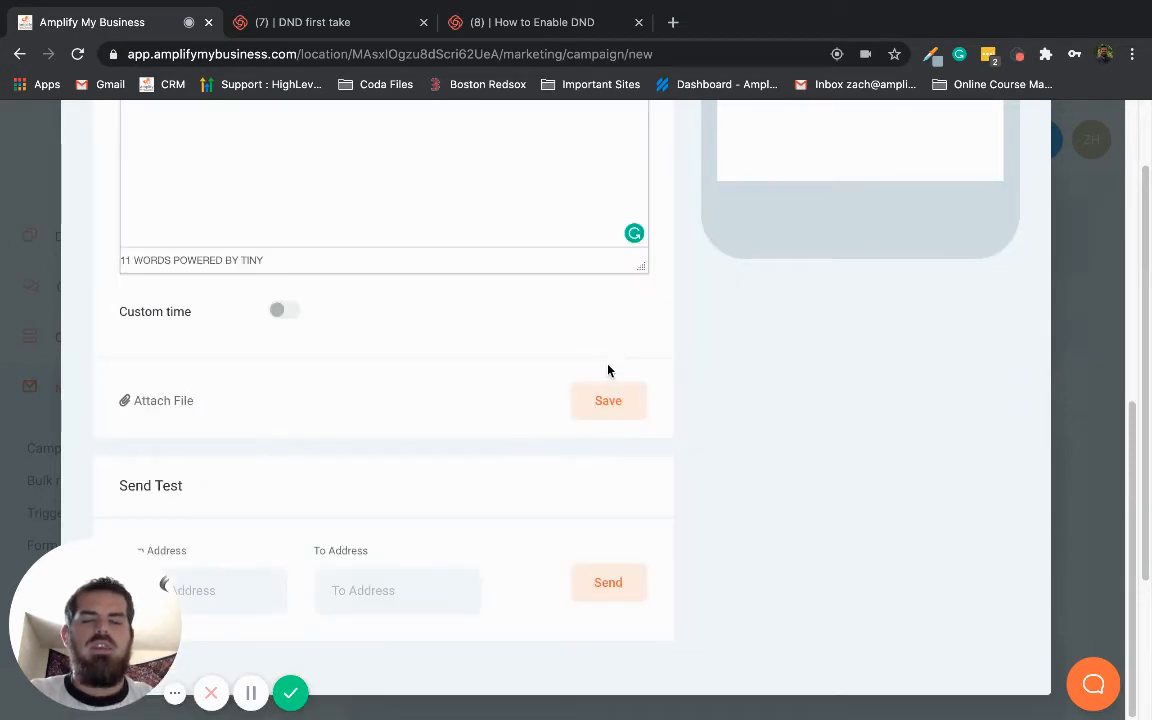
left_click(610, 404)
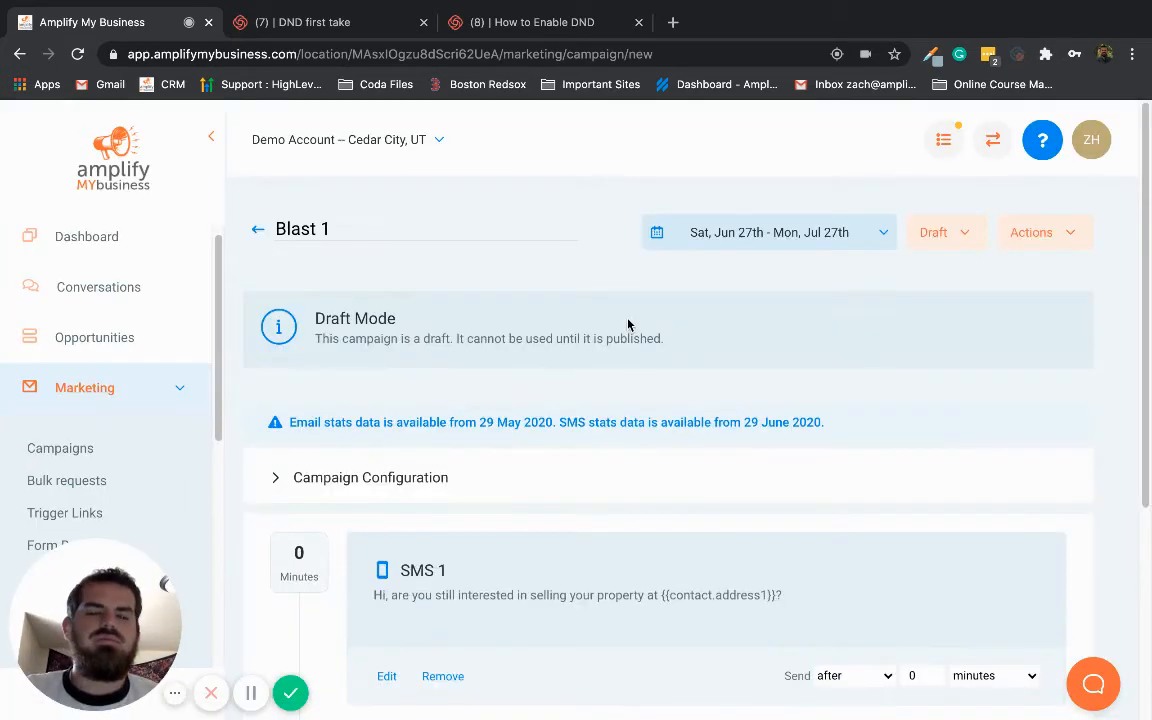
Change the Blast 1 campaign's status to Published and open the marketing Bulk Requests page
left_click(953, 236)
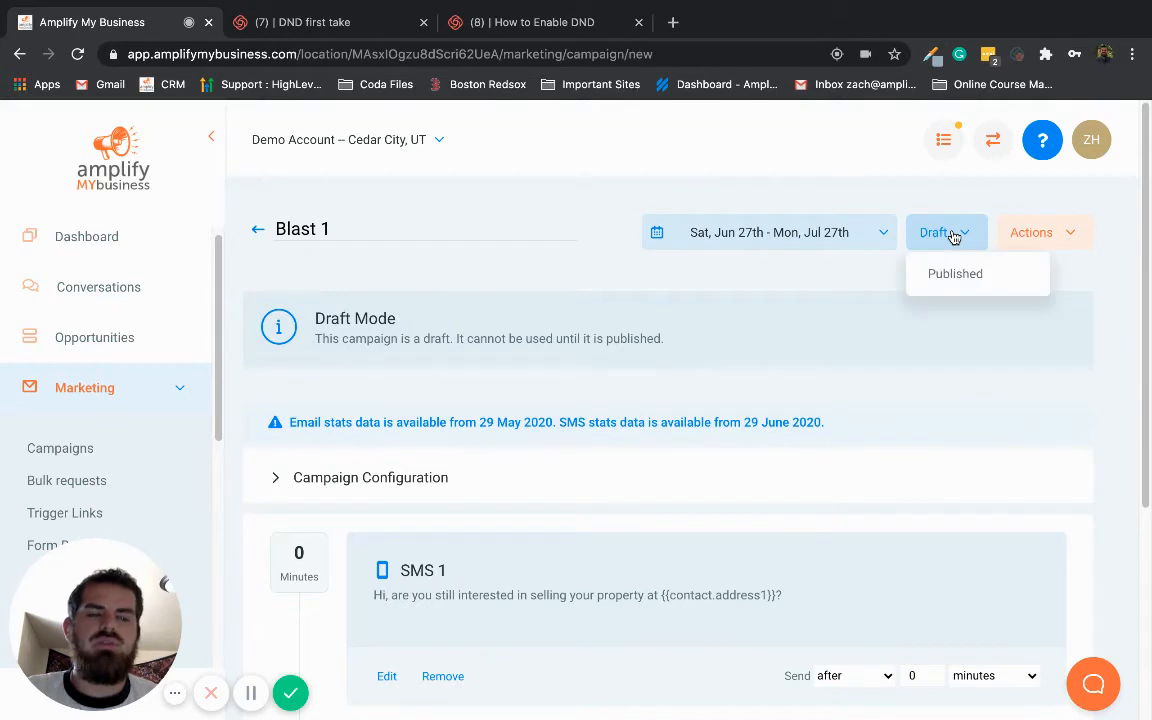
left_click(962, 278)
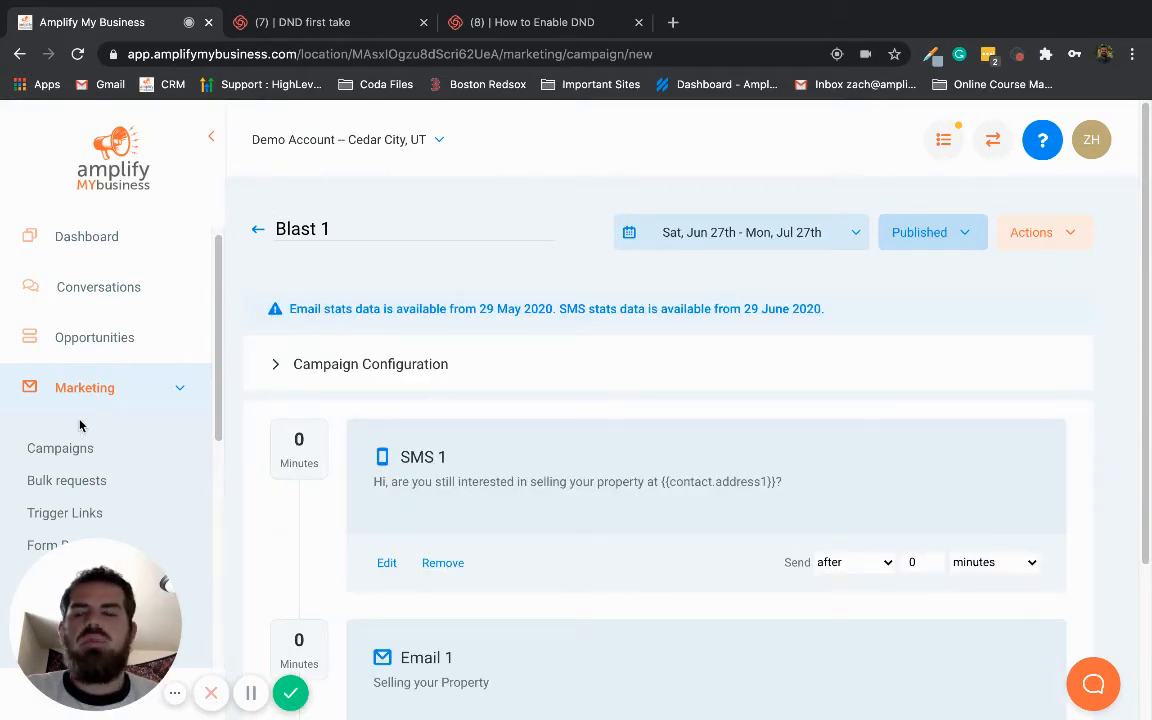
scroll(134, 380, "down", 3)
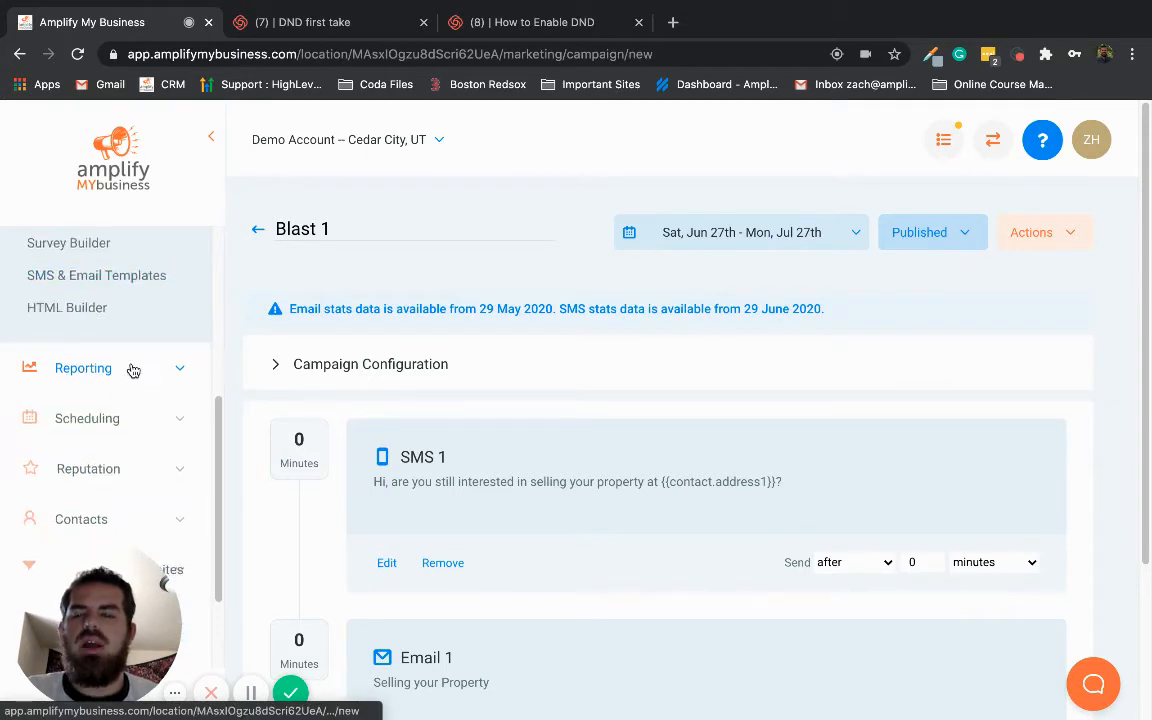
scroll(147, 379, "up", 2)
scroll(137, 380, "up", 2)
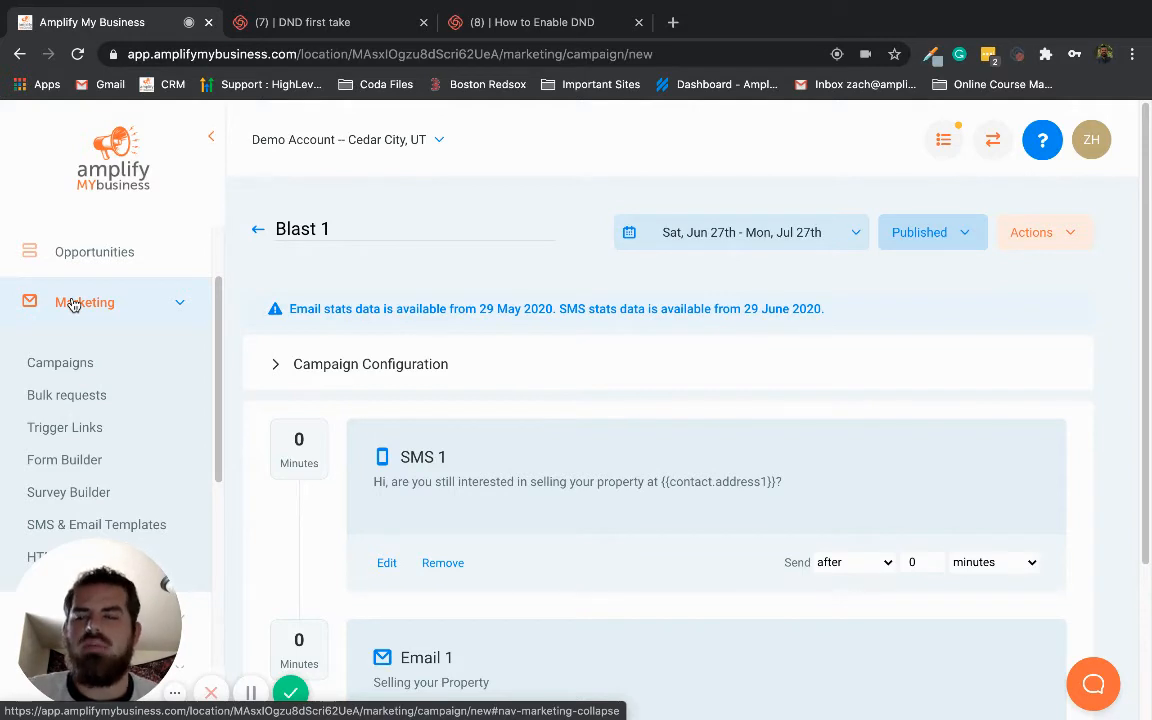
left_click(58, 398)
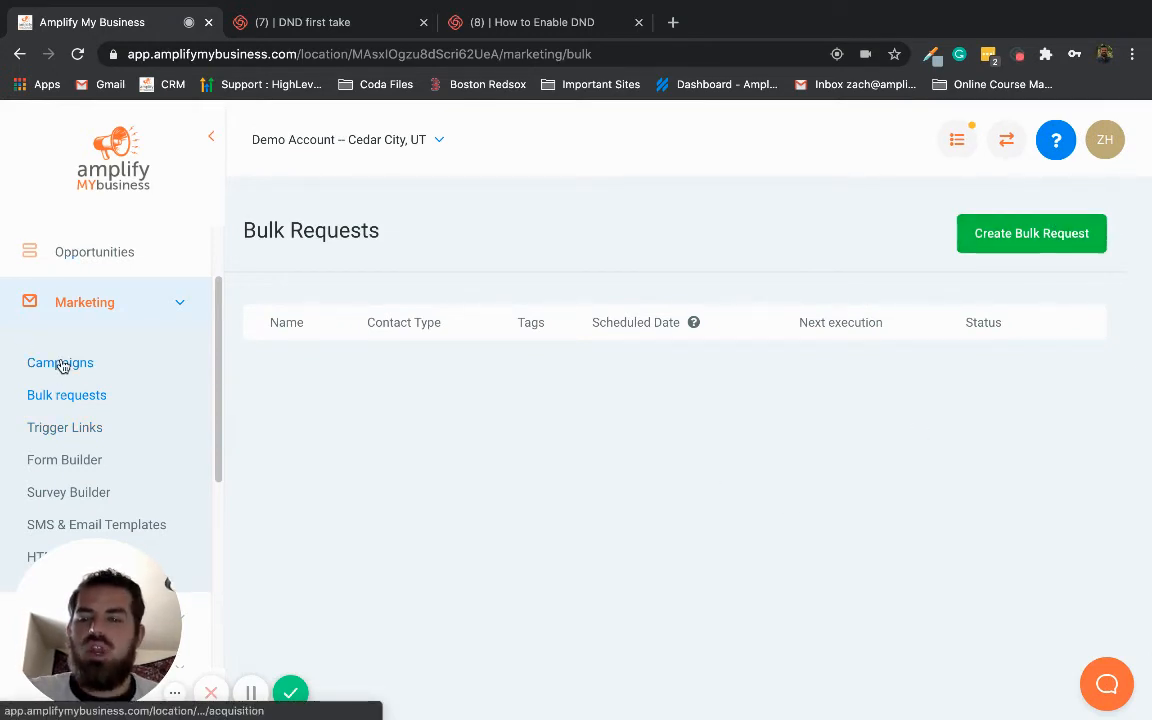
Start a new bulk request named "Blast 1" and assign the Blast 1 campaign to it
left_click(1047, 233)
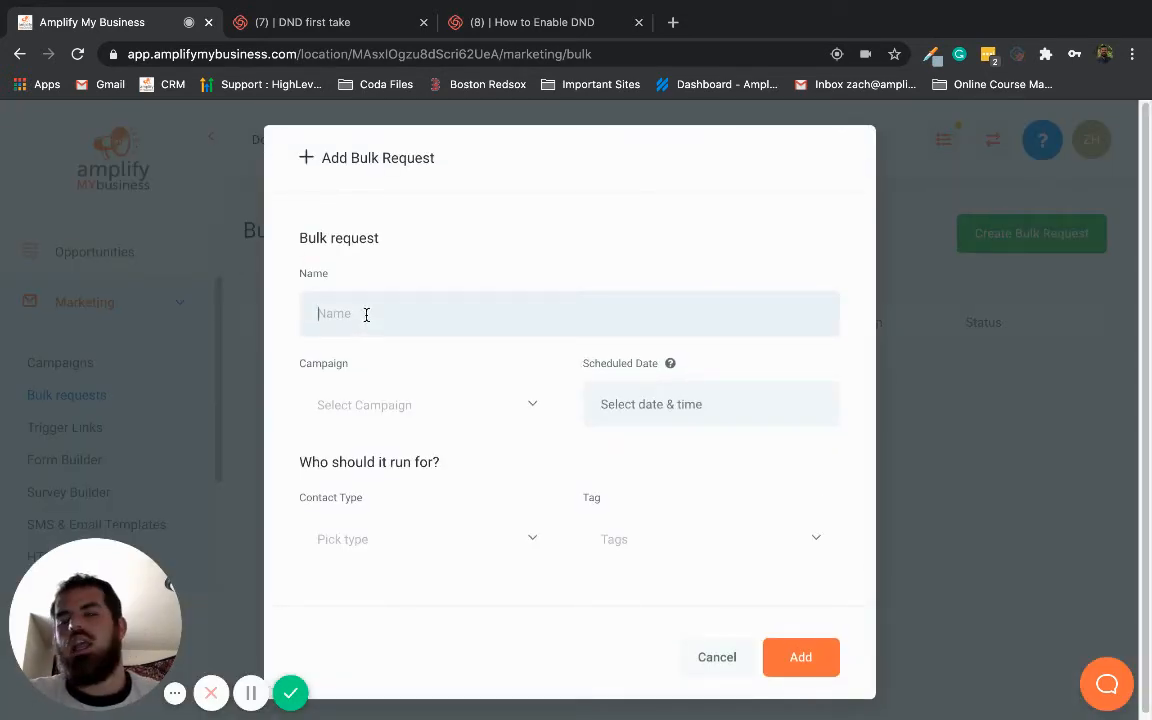
left_click(366, 314)
type("Blast 1")
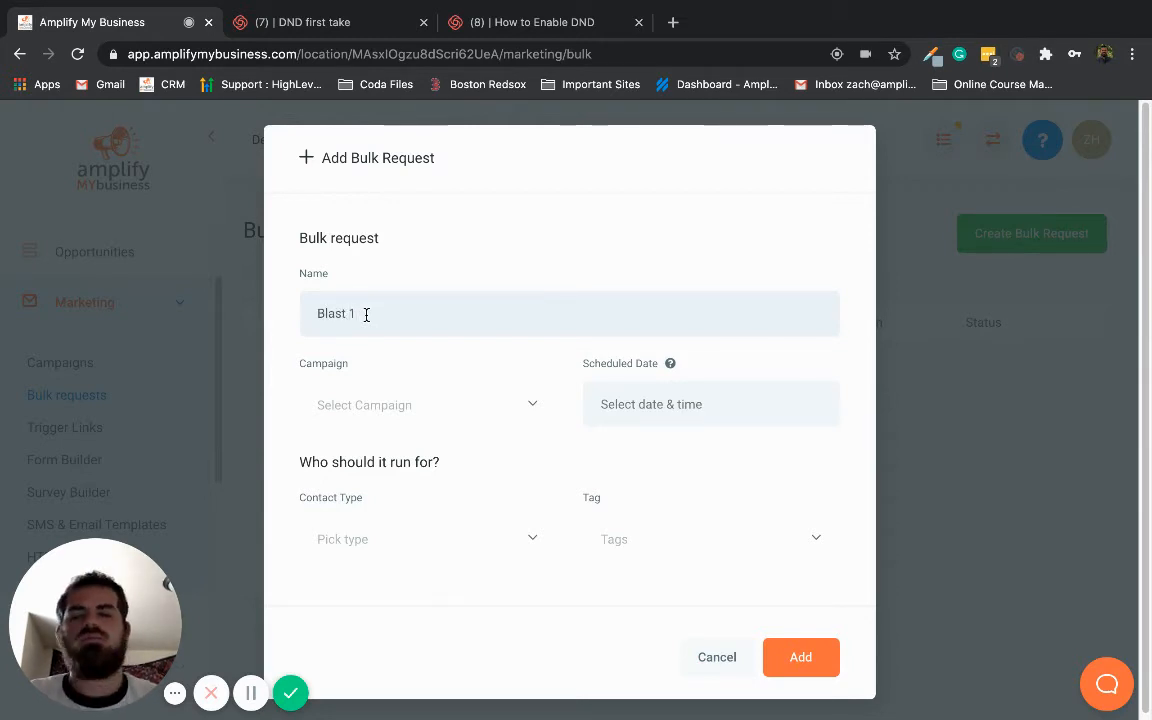
left_click(413, 413)
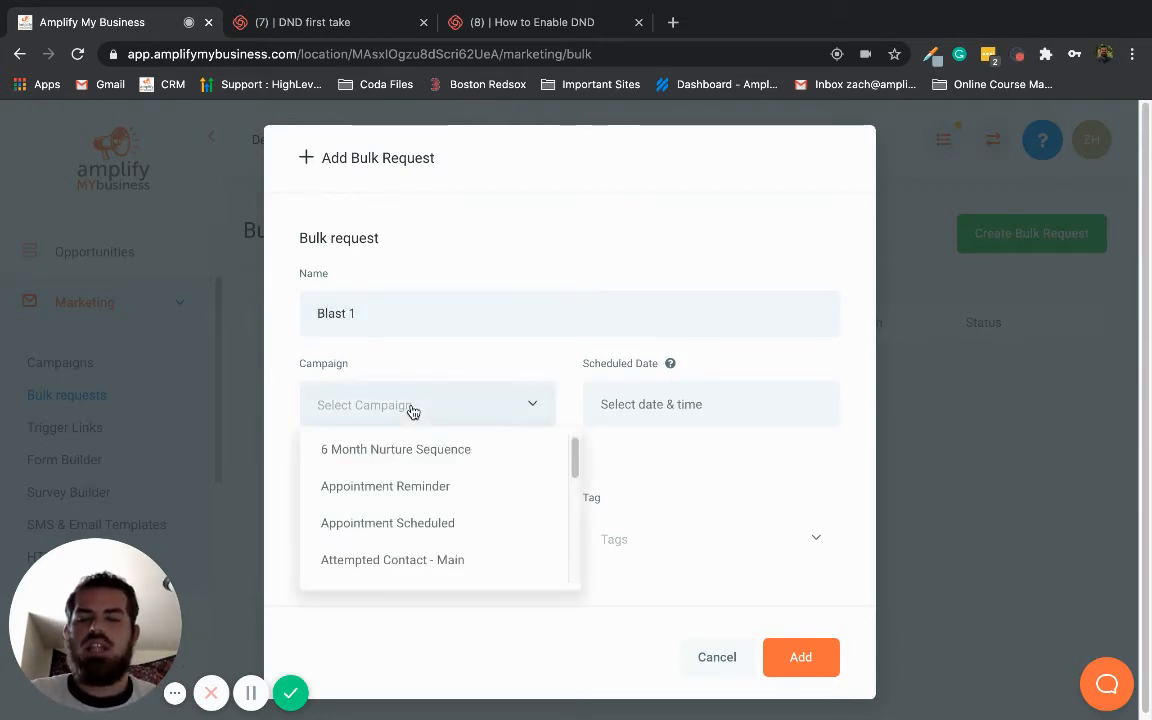
scroll(413, 485, "down", 1)
scroll(414, 486, "down", 4)
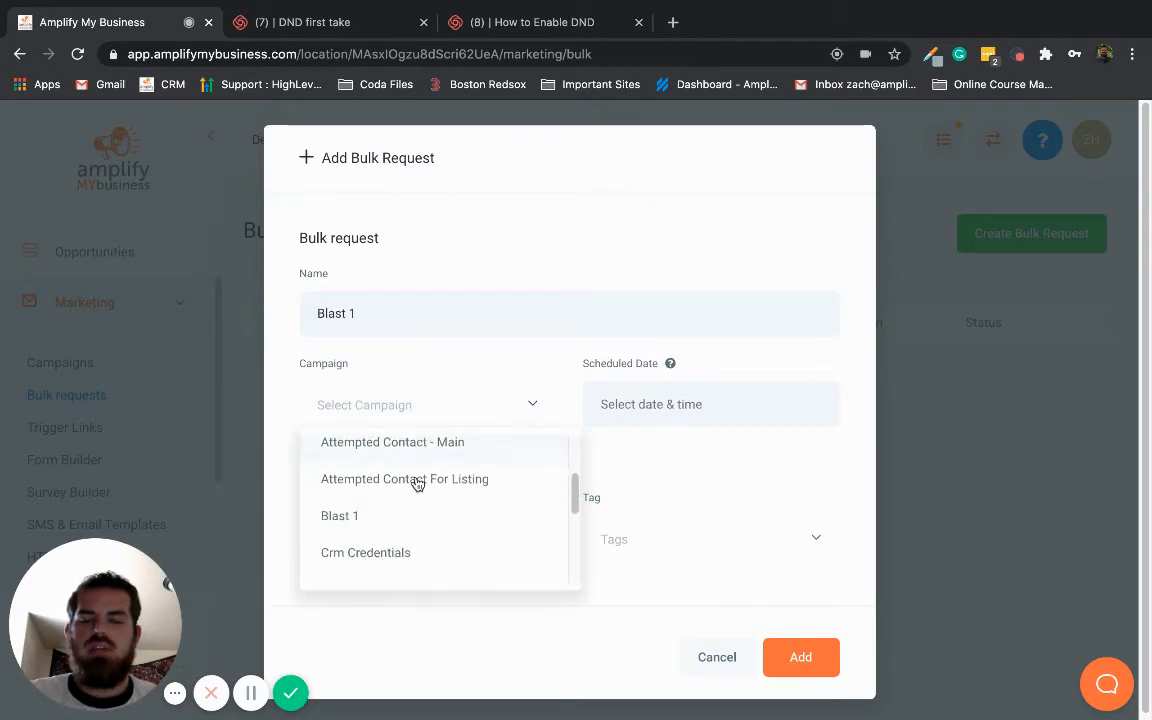
left_click(378, 444)
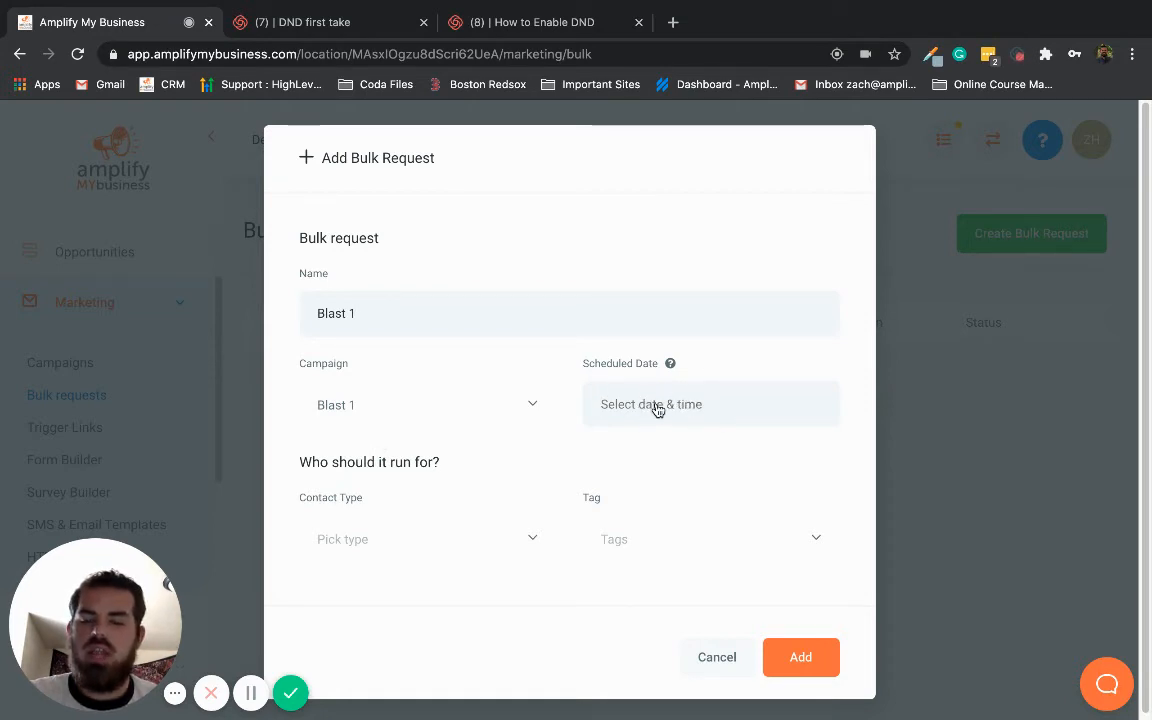
Set the bulk request's contact type to Leads and look through the available tags without choosing one
left_click(385, 543)
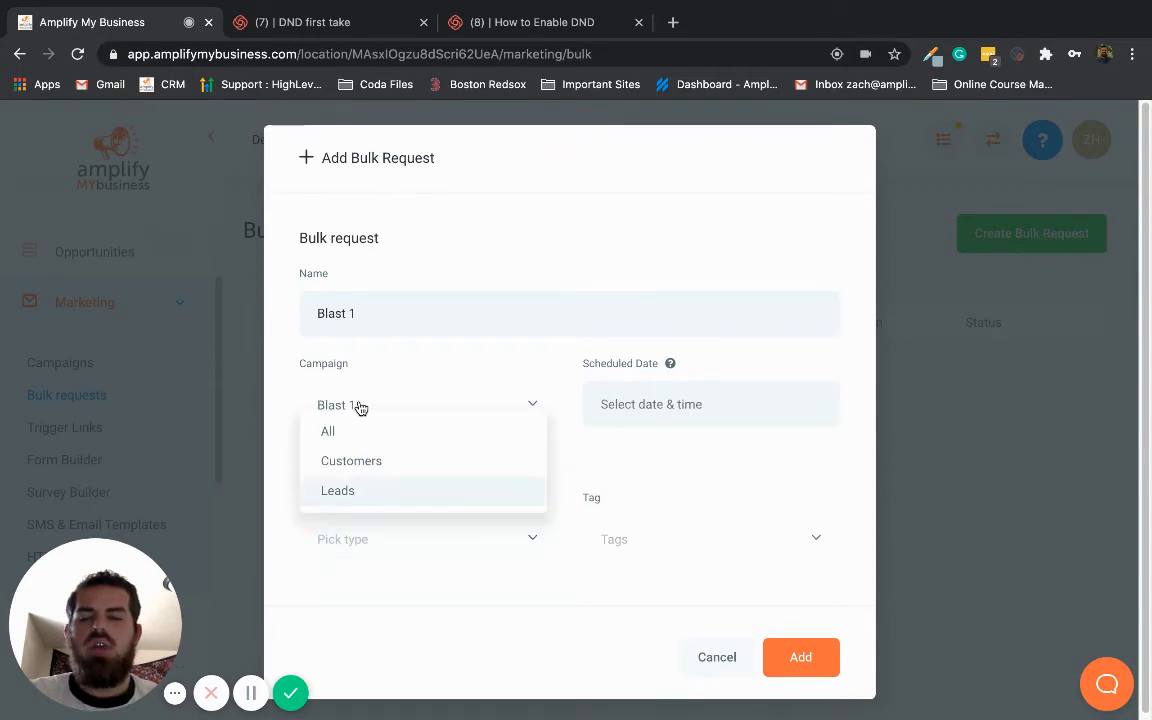
left_click(369, 494)
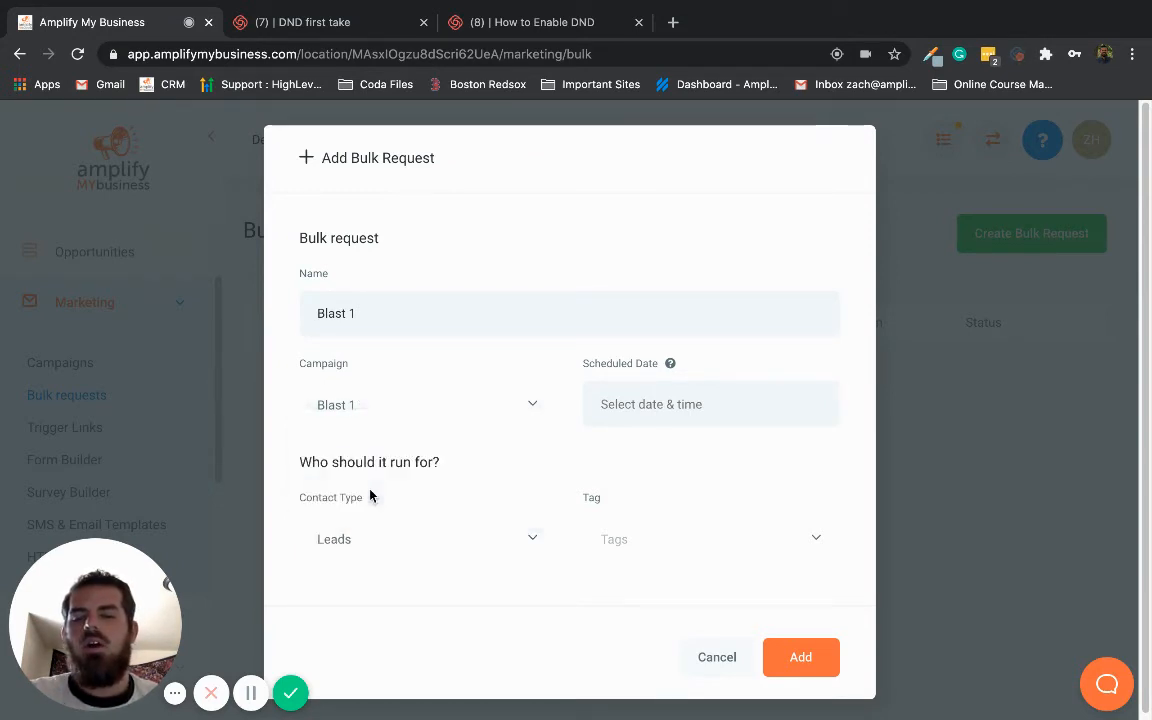
left_click(663, 551)
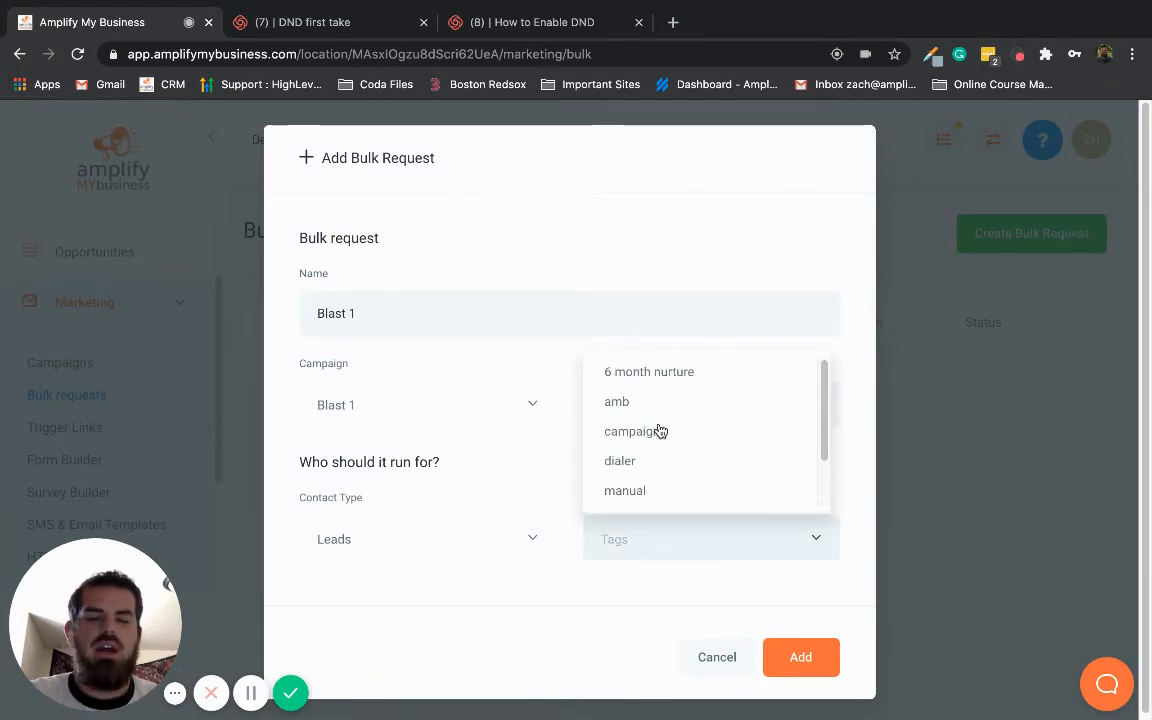
scroll(656, 404, "down", 3)
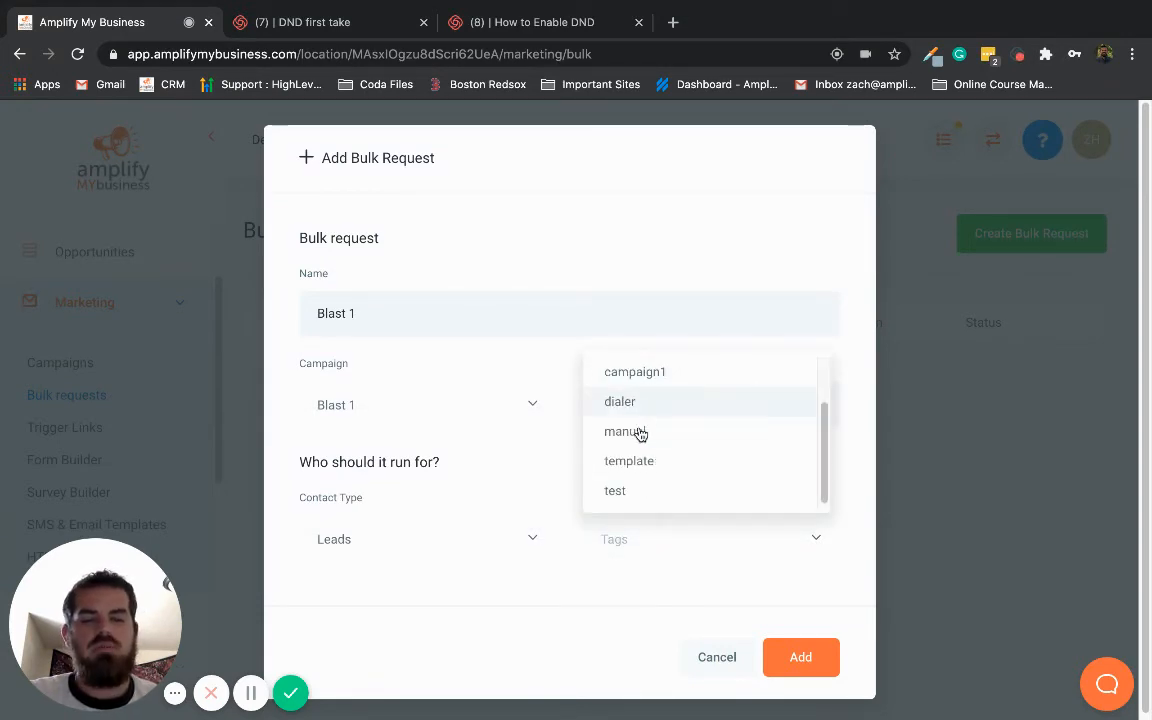
scroll(643, 465, "up", 3)
left_click(470, 585)
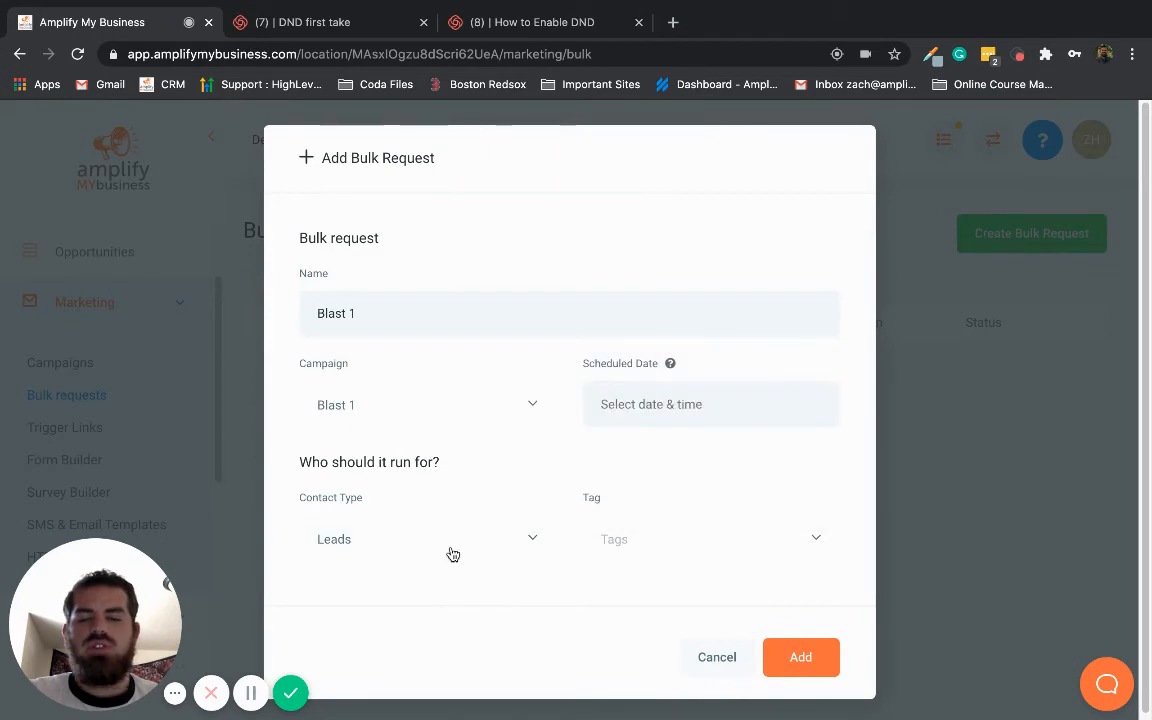
Set the bulk request's contact type to All
left_click(411, 537)
left_click(373, 433)
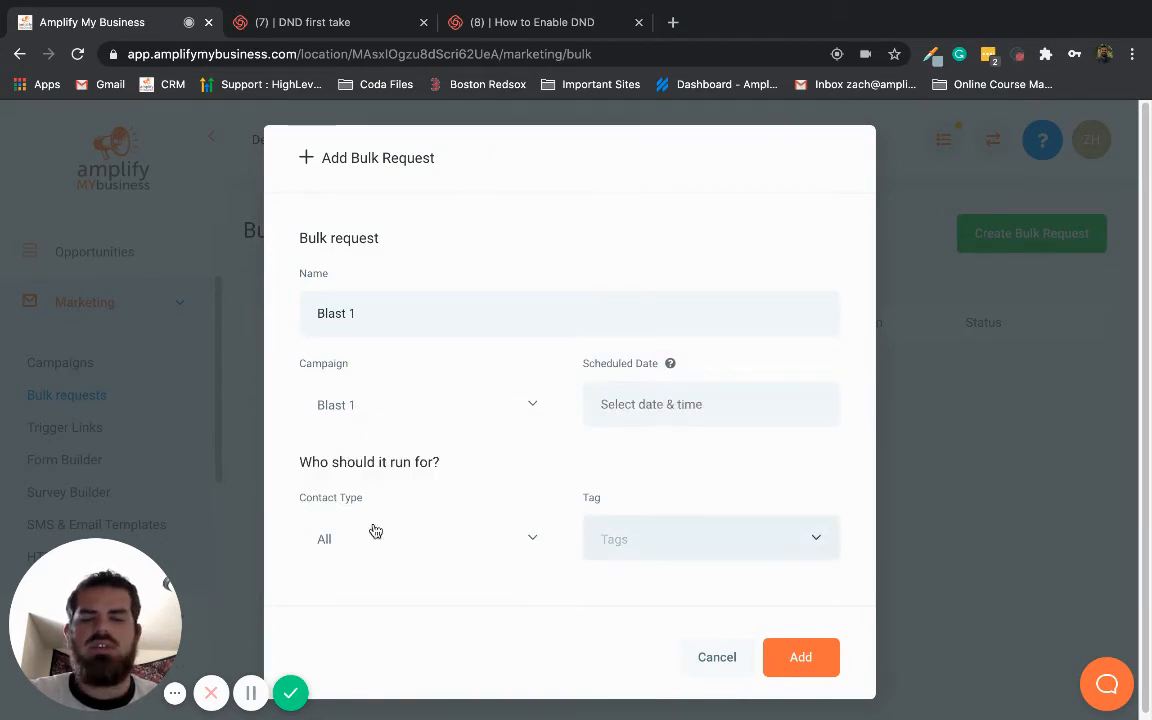
left_click(419, 544)
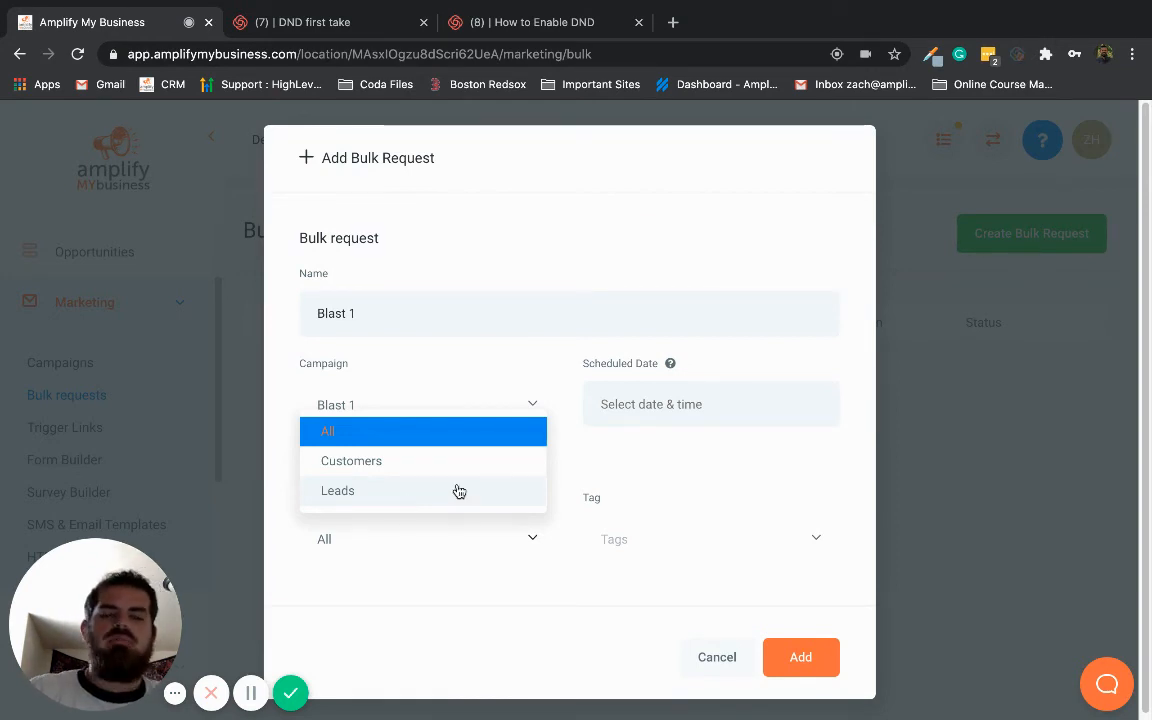
left_click(685, 465)
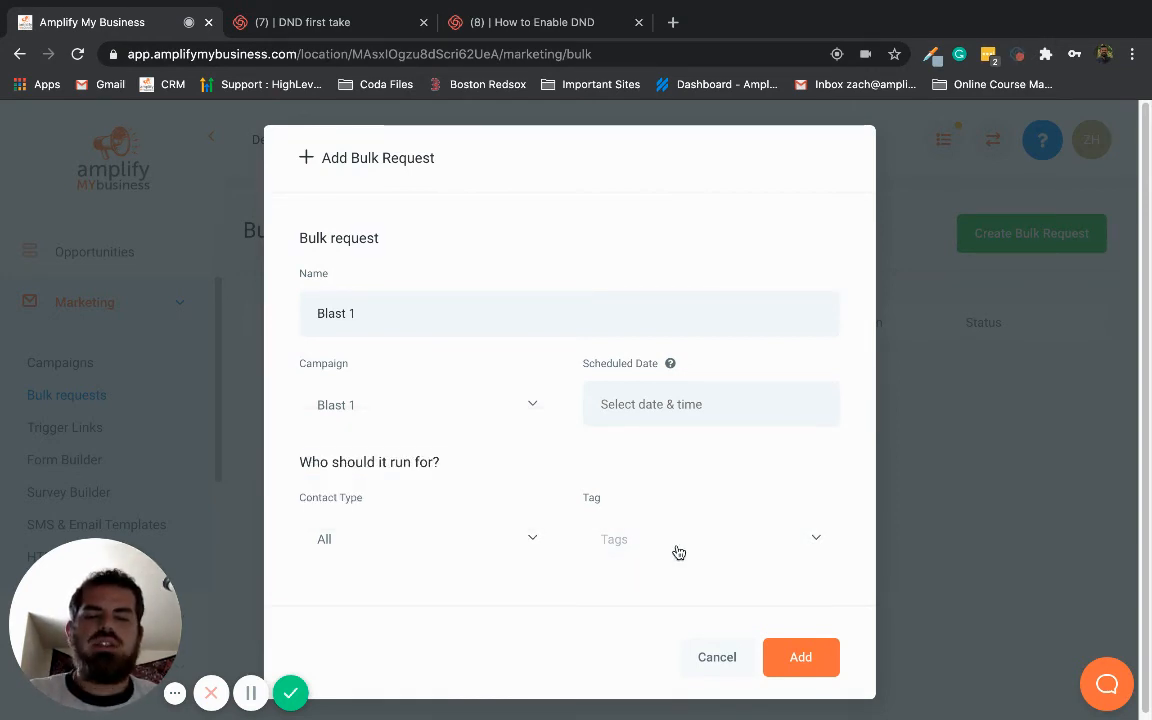
Review the tag options, leave the tag empty, and add the bulk request
left_click(680, 549)
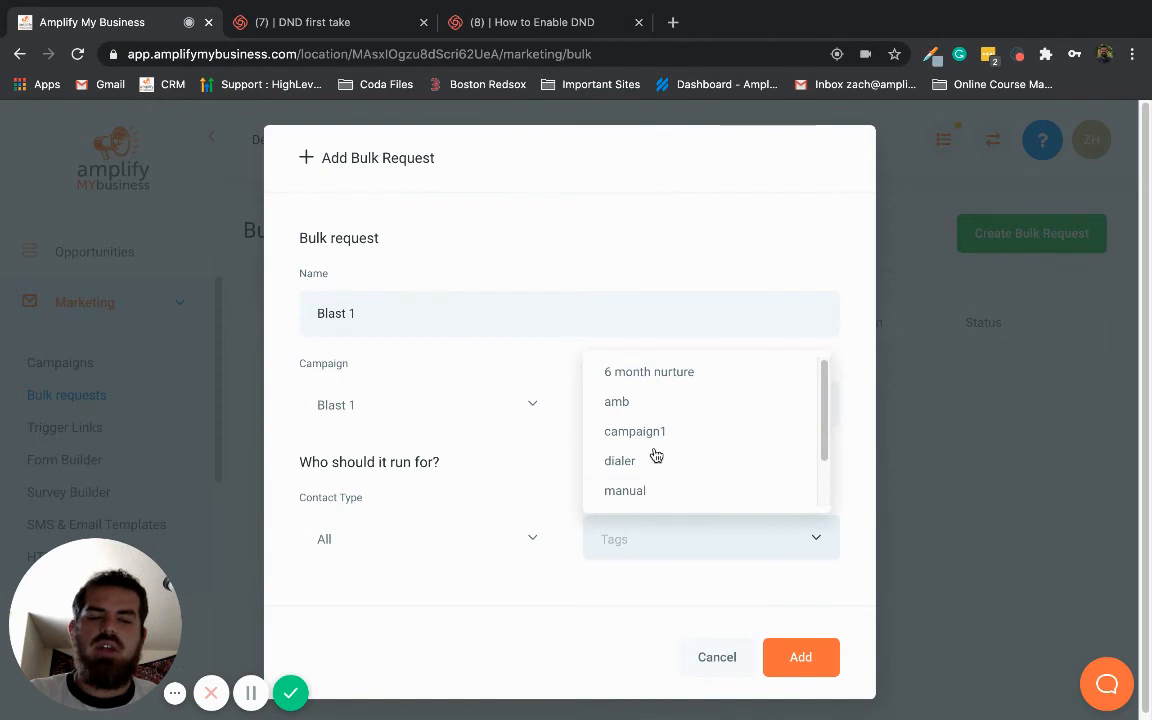
scroll(656, 455, "down", 2)
scroll(645, 458, "up", 2)
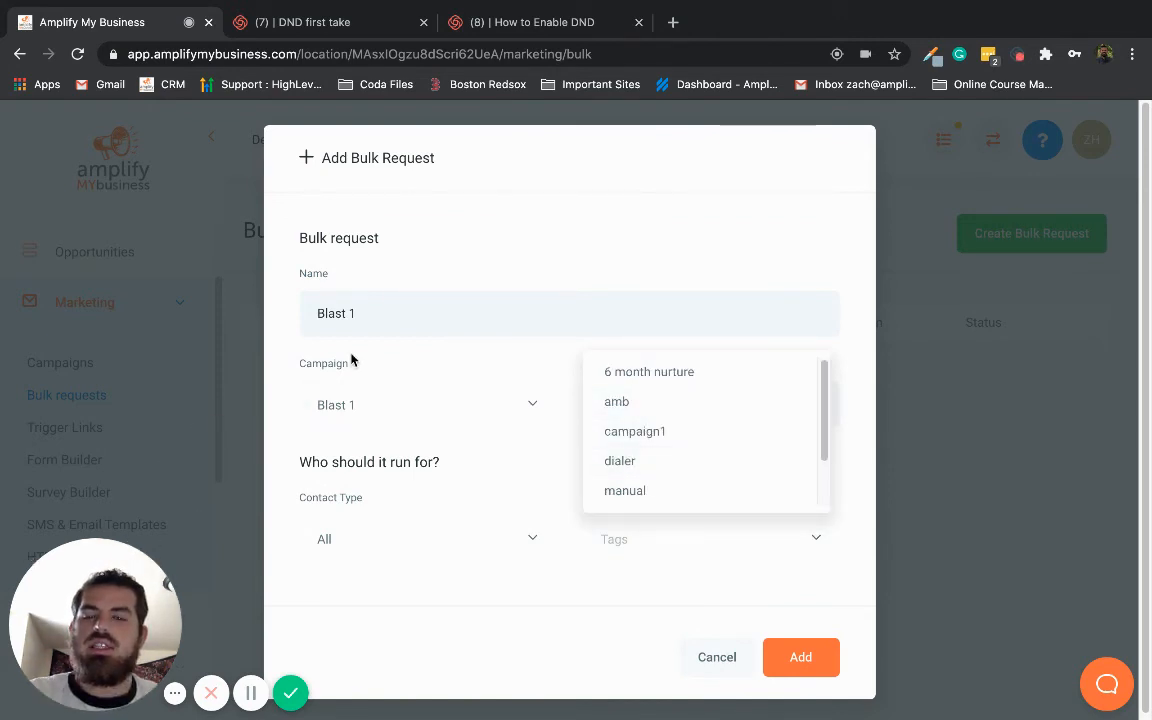
left_click(494, 364)
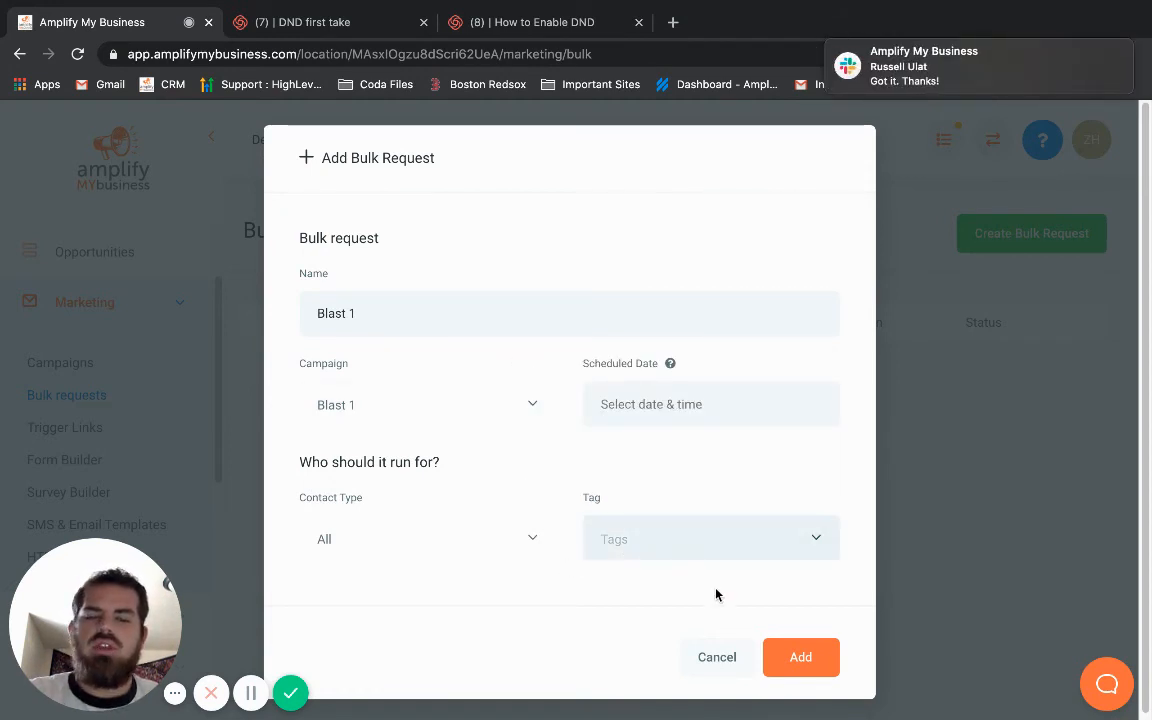
left_click(818, 658)
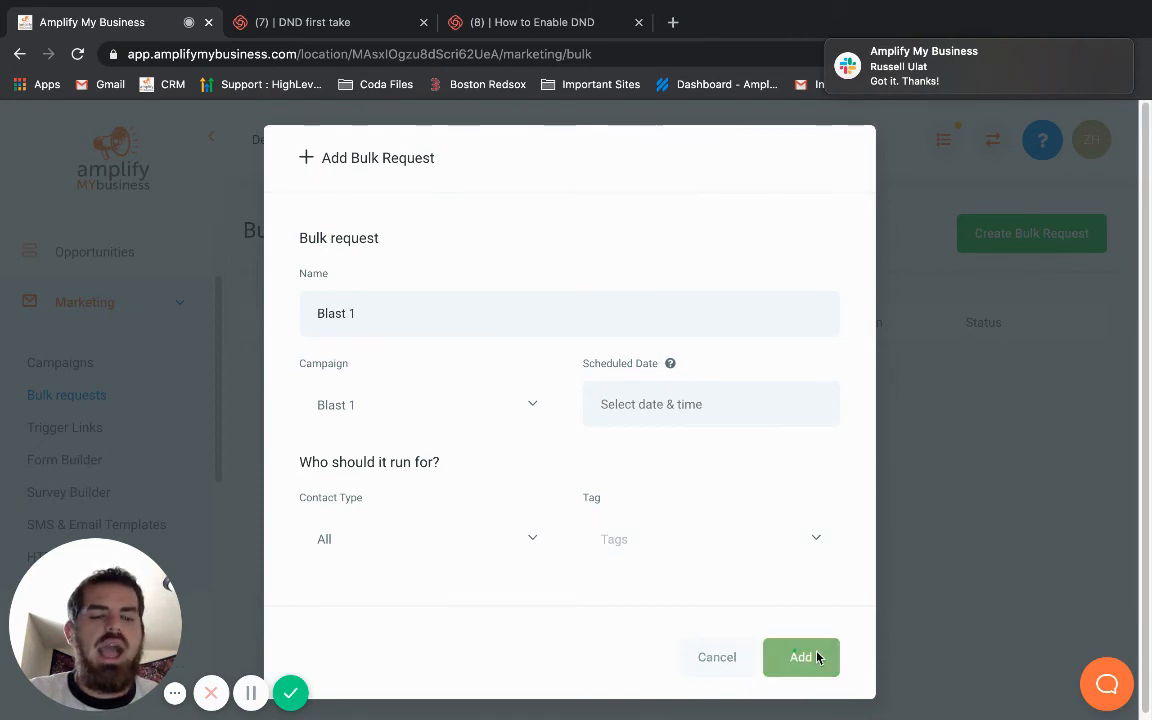